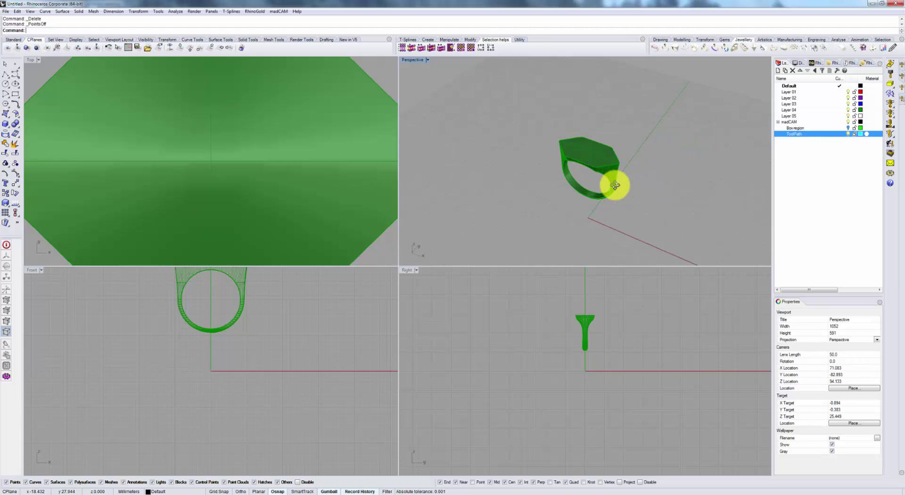
Bring the ring into view and set the construction plane to World Top.
{"action": "scroll", "coordinate": [584, 146], "scroll_direction": "up", "scroll_amount": 5}
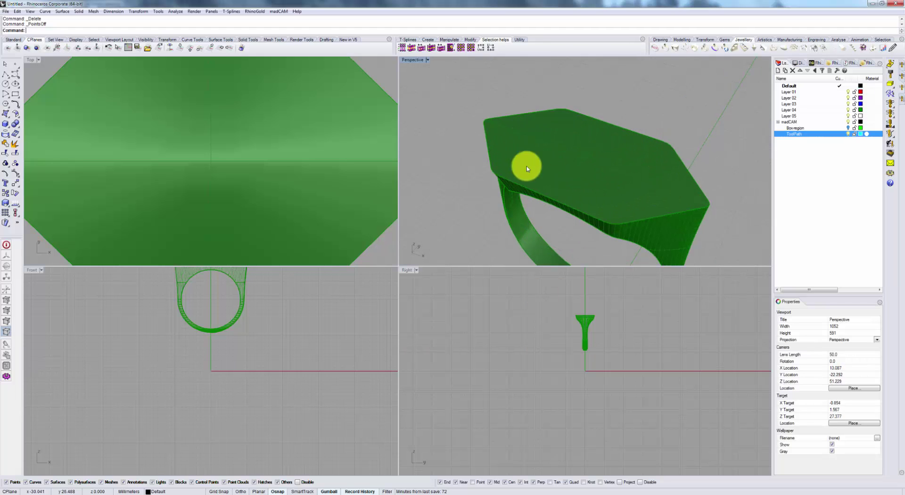
{"action": "scroll", "coordinate": [589, 189], "scroll_direction": "up", "scroll_amount": 3}
{"action": "scroll", "coordinate": [591, 169], "scroll_direction": "down", "scroll_amount": 5}
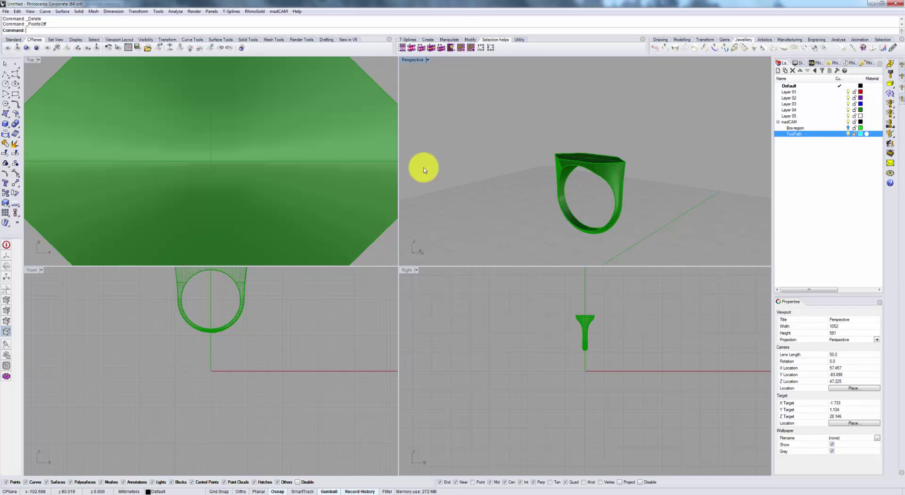
{"action": "scroll", "coordinate": [236, 152], "scroll_direction": "down", "scroll_amount": 3}
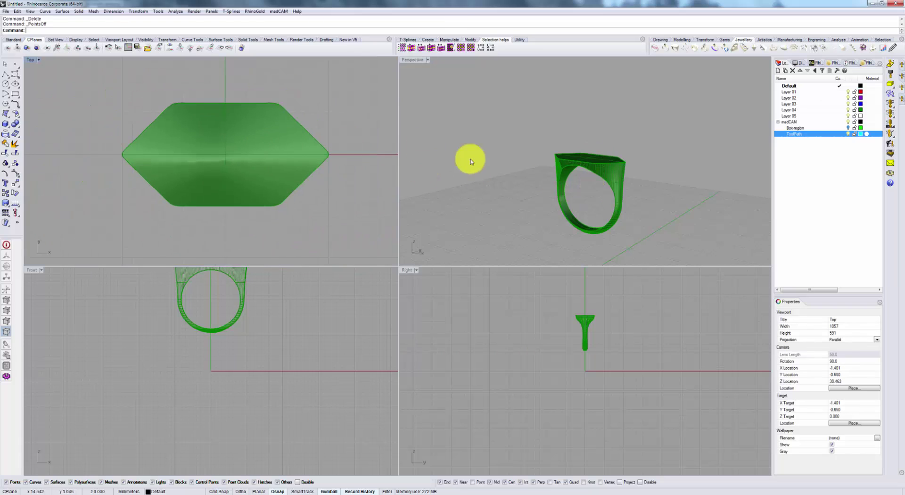
{"action": "left_click", "coordinate": [178, 51]}
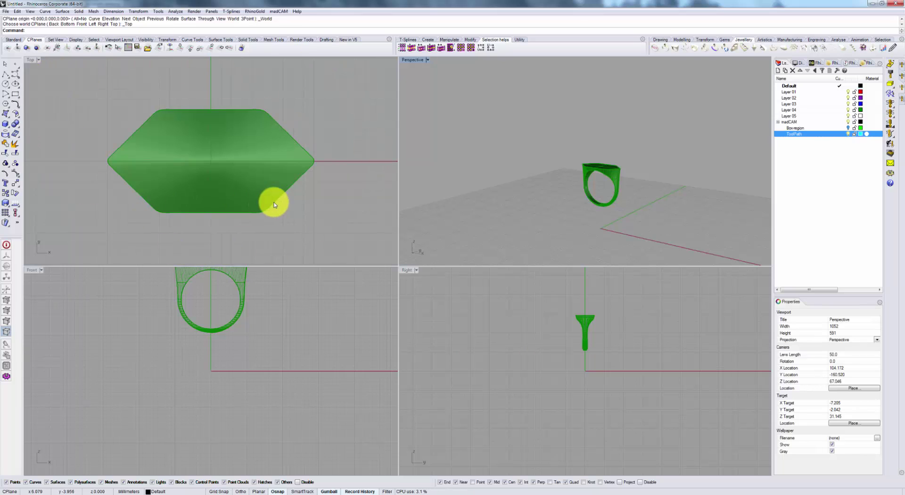
Turn the ring to a front-facing view and set the construction plane to World Front.
{"action": "right_click_drag", "start_coordinate": [616, 185], "coordinate": [616, 185]}
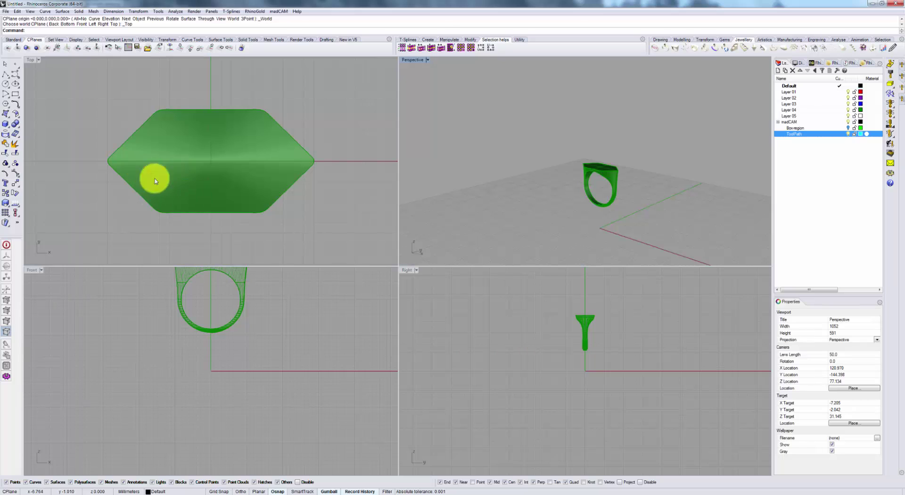
{"action": "right_click_drag", "start_coordinate": [537, 166], "coordinate": [636, 175]}
{"action": "scroll", "coordinate": [631, 170], "scroll_direction": "up", "scroll_amount": 10}
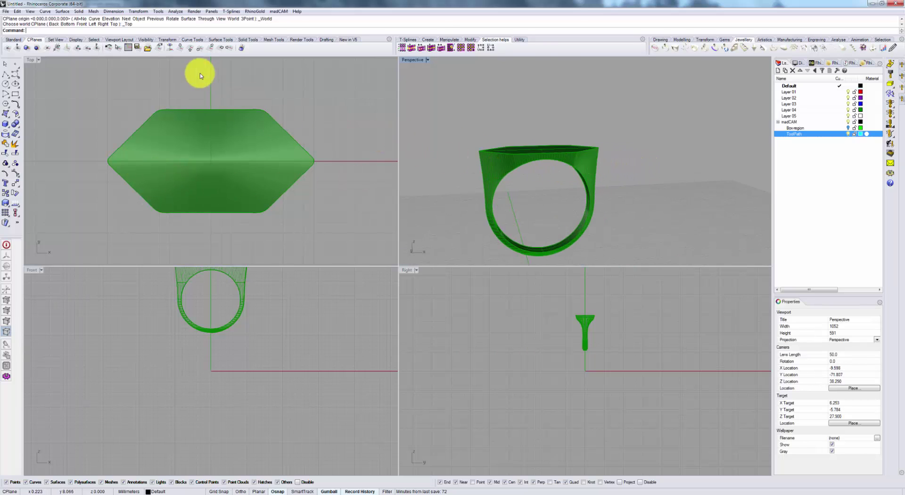
{"action": "left_click", "coordinate": [198, 53]}
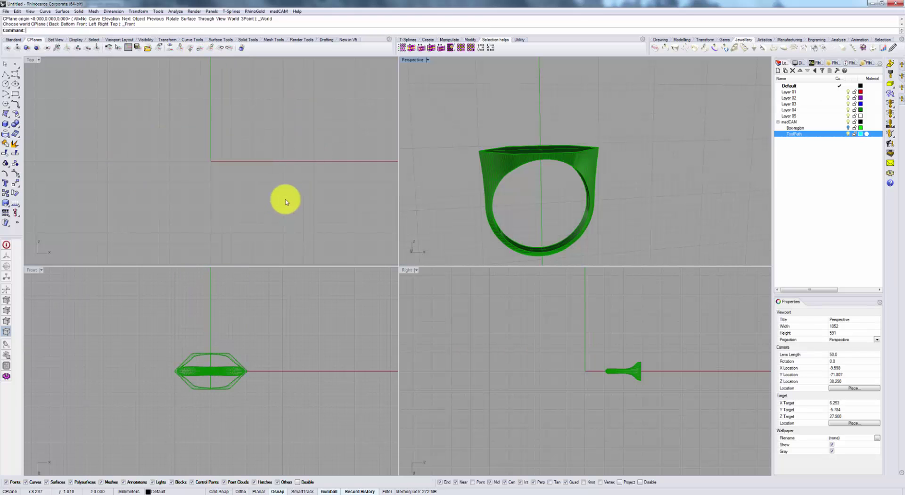
Inspect the ring's front profile and set the construction plane to World Right.
{"action": "scroll", "coordinate": [298, 162], "scroll_direction": "down", "scroll_amount": 4}
{"action": "scroll", "coordinate": [308, 191], "scroll_direction": "up", "scroll_amount": 4}
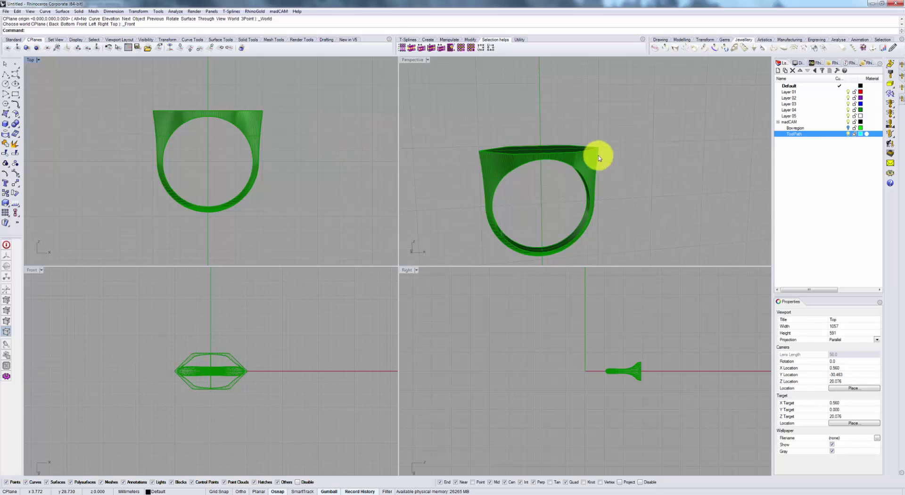
{"action": "right_click_drag", "start_coordinate": [598, 151], "coordinate": [577, 171]}
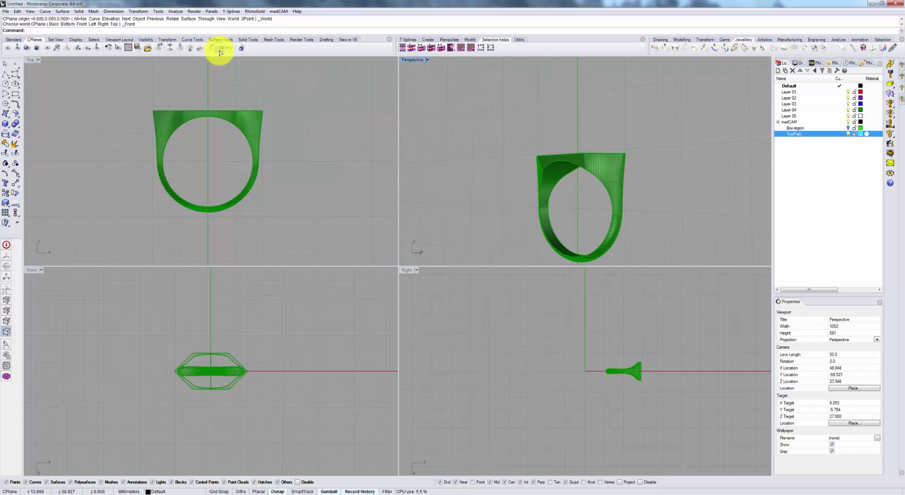
{"action": "left_click", "coordinate": [220, 52]}
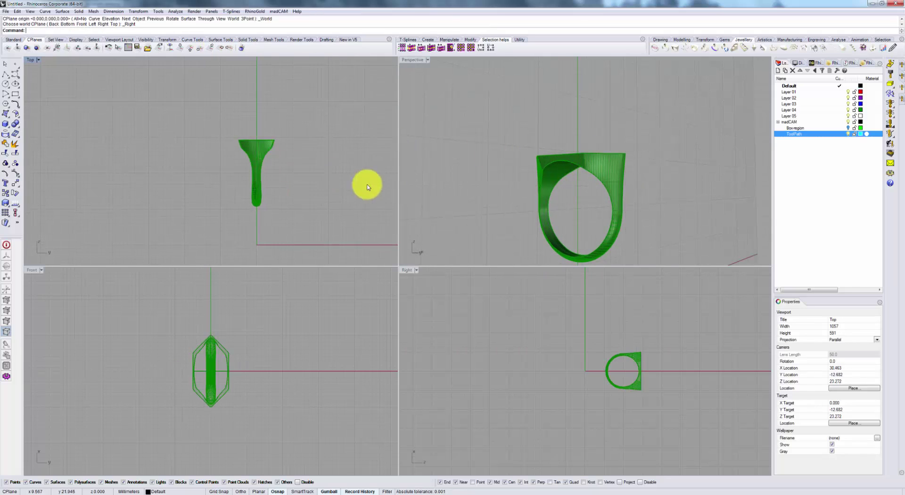
Inspect the ring's side profile and return the construction plane to World Top.
{"action": "right_click_drag", "start_coordinate": [559, 194], "coordinate": [539, 191]}
{"action": "scroll", "coordinate": [628, 154], "scroll_direction": "up", "scroll_amount": 6}
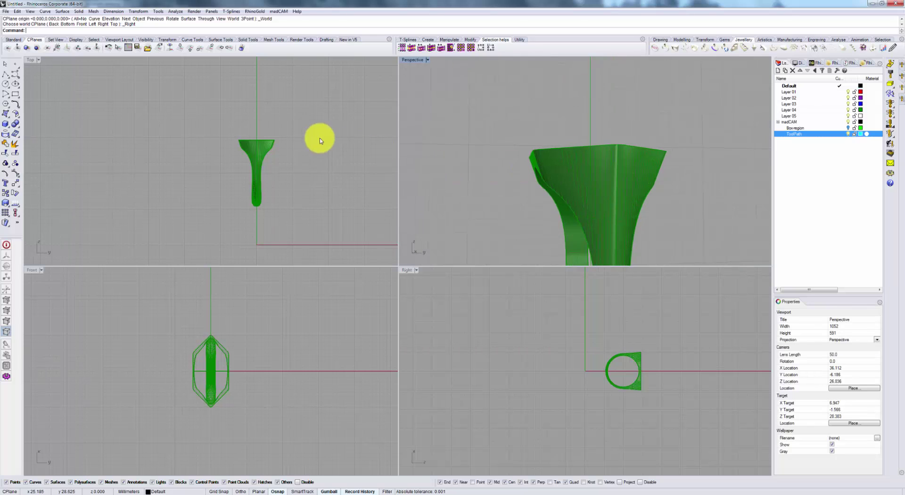
{"action": "scroll", "coordinate": [276, 154], "scroll_direction": "up", "scroll_amount": 4}
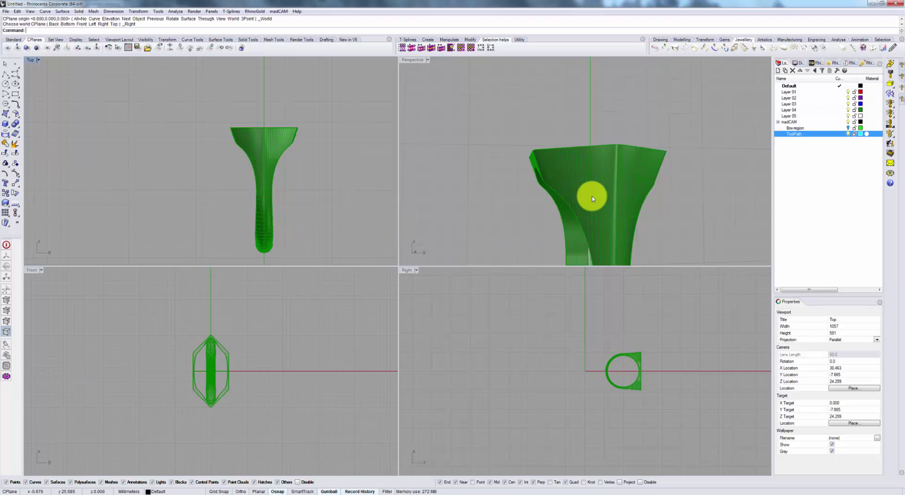
{"action": "right_click_drag", "start_coordinate": [590, 196], "coordinate": [635, 215]}
{"action": "scroll", "coordinate": [635, 215], "scroll_direction": "down", "scroll_amount": 3}
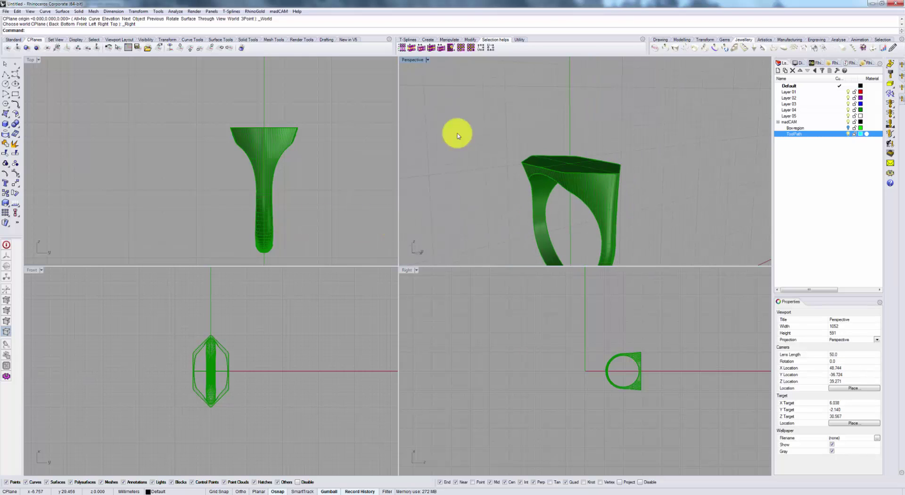
{"action": "left_click", "coordinate": [176, 50]}
Orient the perspective view towards the ring's narrow side and align the construction plane to that view.
{"action": "right_click_drag", "start_coordinate": [561, 141], "coordinate": [581, 155]}
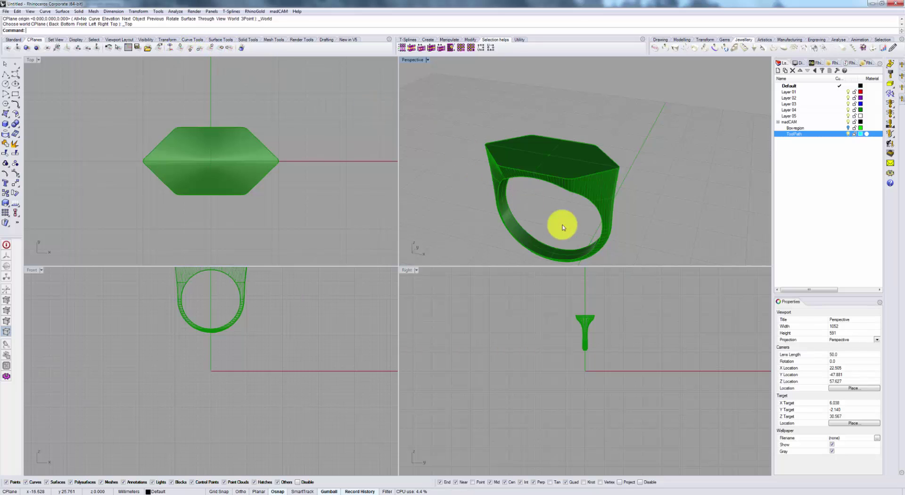
{"action": "right_click_drag", "start_coordinate": [622, 216], "coordinate": [581, 148]}
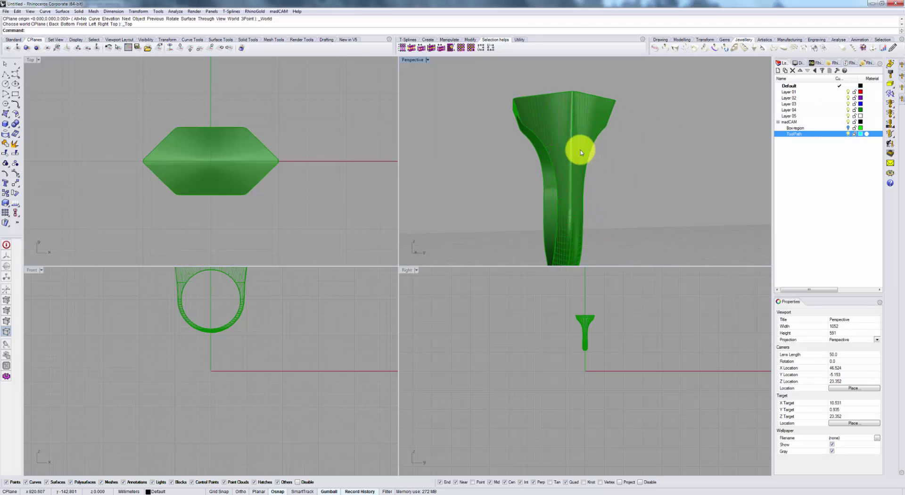
{"action": "left_click", "coordinate": [172, 53]}
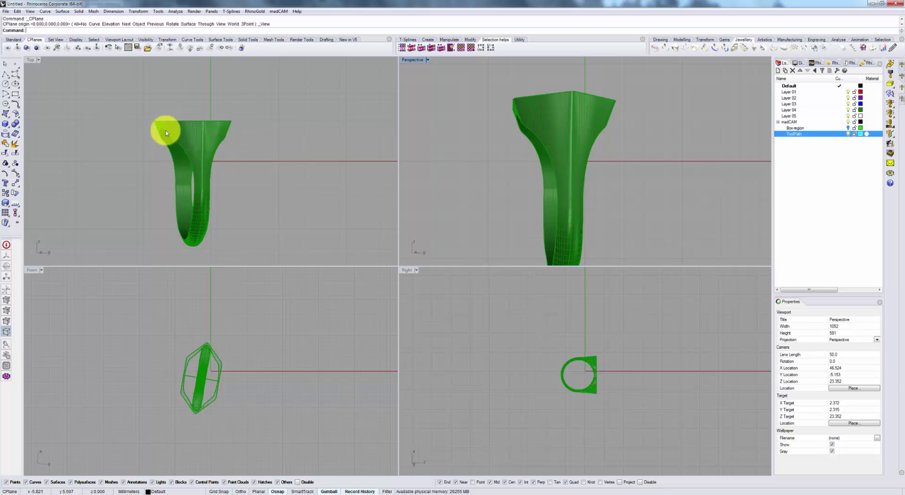
Draw a closed degree-3 freeform curve in the Top viewport over the ring's side, just below the upper face.
{"action": "right_click_drag", "start_coordinate": [543, 173], "coordinate": [618, 187]}
{"action": "right_click_drag", "start_coordinate": [642, 141], "coordinate": [546, 151]}
{"action": "scroll", "coordinate": [184, 159], "scroll_direction": "up", "scroll_amount": 10}
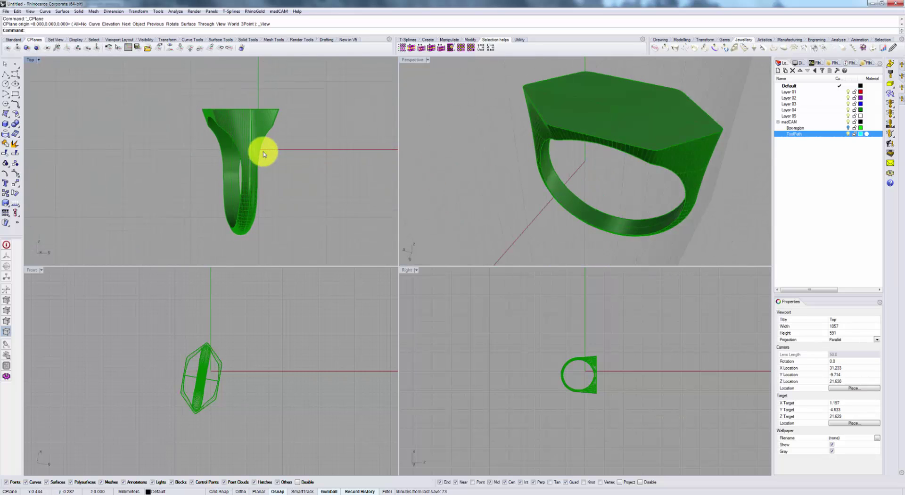
{"action": "scroll", "coordinate": [239, 126], "scroll_direction": "down", "scroll_amount": 5}
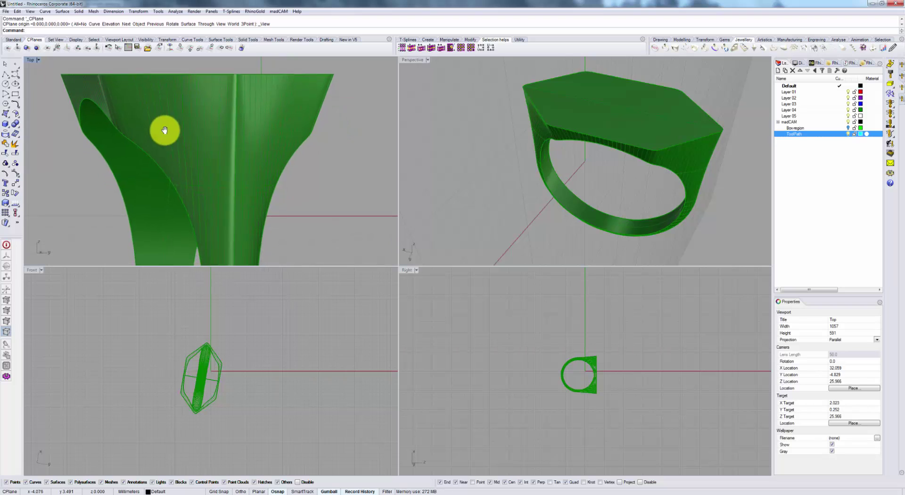
{"action": "right_click_drag", "start_coordinate": [236, 137], "coordinate": [228, 104]}
{"action": "left_click", "coordinate": [16, 75]}
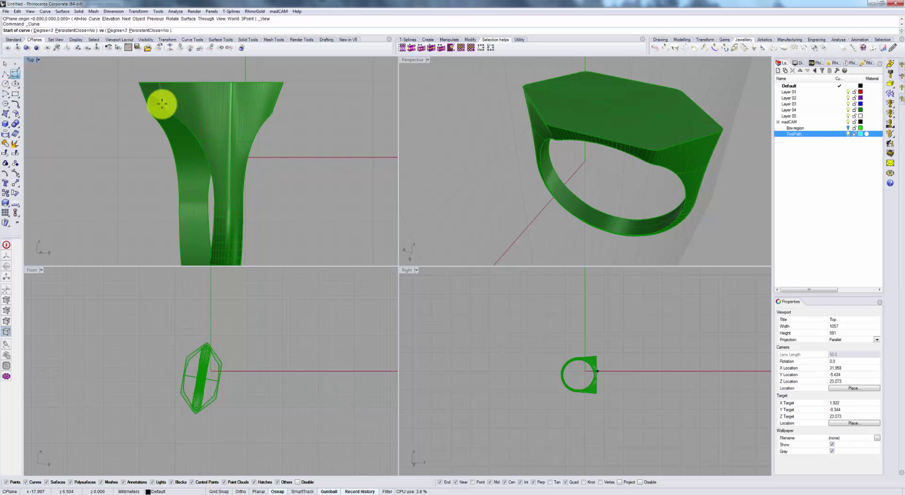
{"action": "left_click", "coordinate": [205, 93]}
{"action": "left_click", "coordinate": [184, 108]}
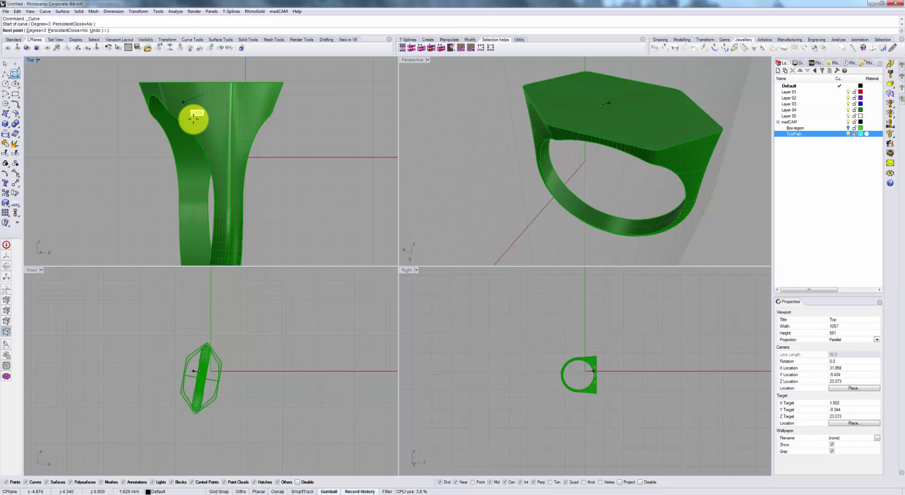
{"action": "left_click", "coordinate": [214, 135]}
{"action": "left_click", "coordinate": [258, 119]}
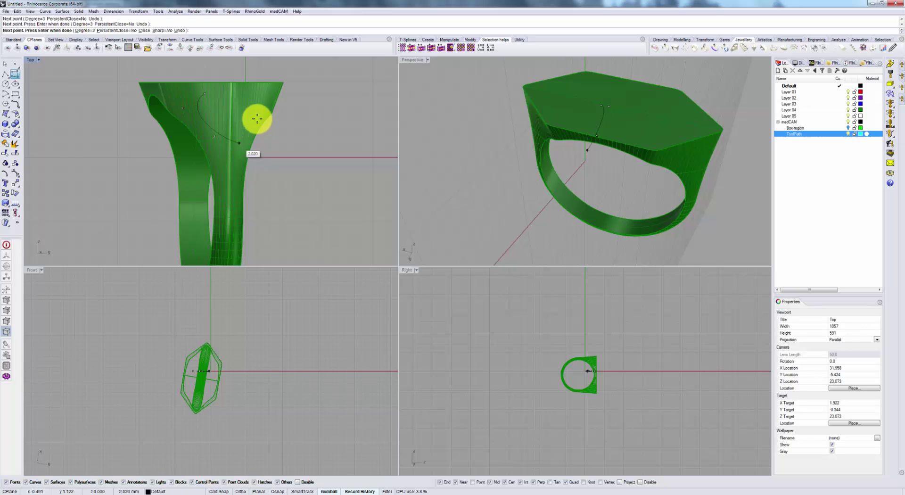
{"action": "left_click", "coordinate": [223, 93]}
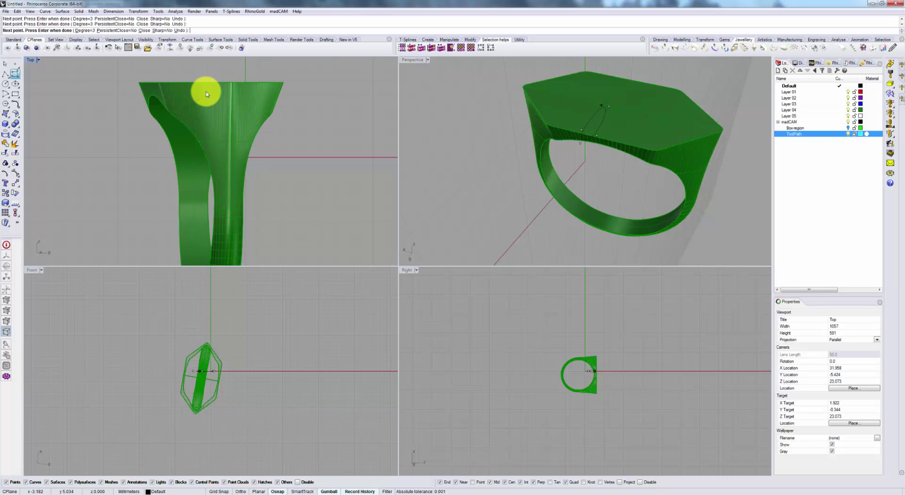
{"action": "key", "text": "Return"}
Show the Top viewport in wireframe and select the ring together with the closed curve.
{"action": "key", "text": "ctrl+alt+w"}
{"action": "left_click", "coordinate": [210, 98]}
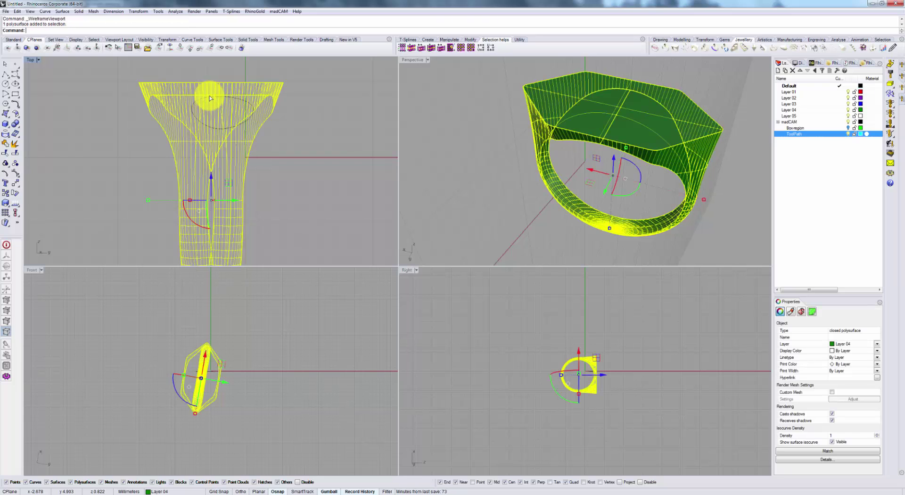
{"action": "left_click", "coordinate": [212, 98]}
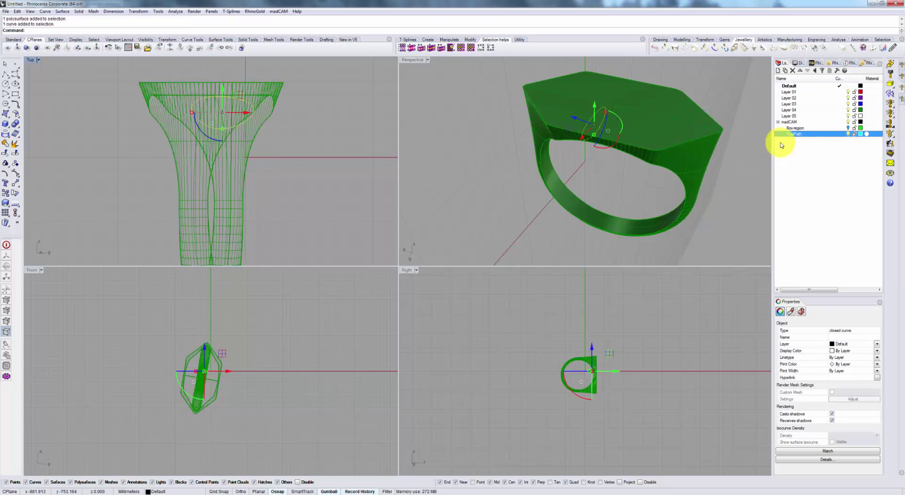
{"action": "right_click_drag", "start_coordinate": [627, 175], "coordinate": [602, 179]}
{"action": "scroll", "coordinate": [601, 180], "scroll_direction": "down", "scroll_amount": 6}
{"action": "left_click_drag", "start_coordinate": [673, 222], "coordinate": [546, 119]}
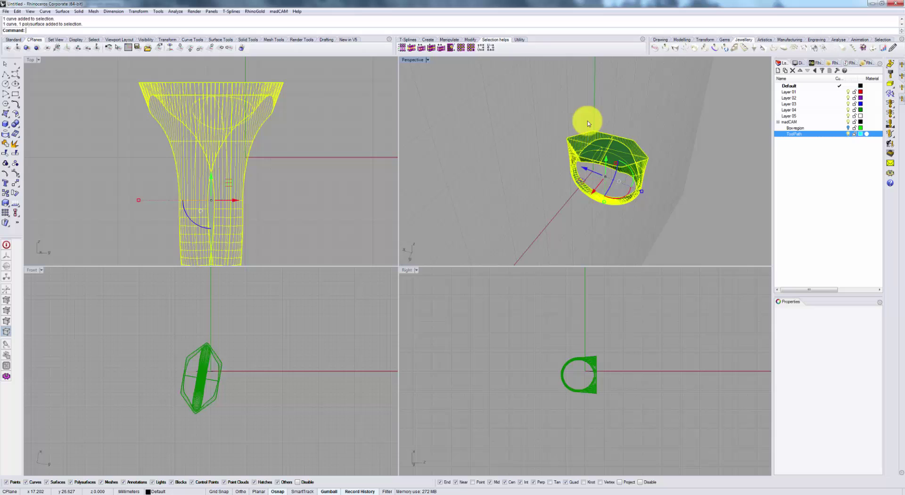
Define the selection as the machining model and choose the cutter NS CNC_22 Taper 0.1 - for Regular ops.
{"action": "left_click", "coordinate": [890, 71]}
{"action": "left_click", "coordinate": [542, 188]}
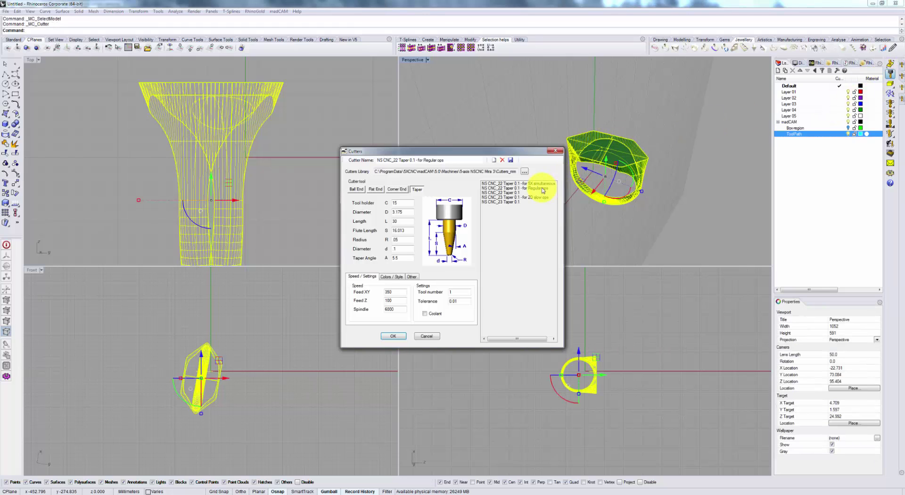
{"action": "left_click", "coordinate": [404, 337]}
{"action": "left_click", "coordinate": [298, 197]}
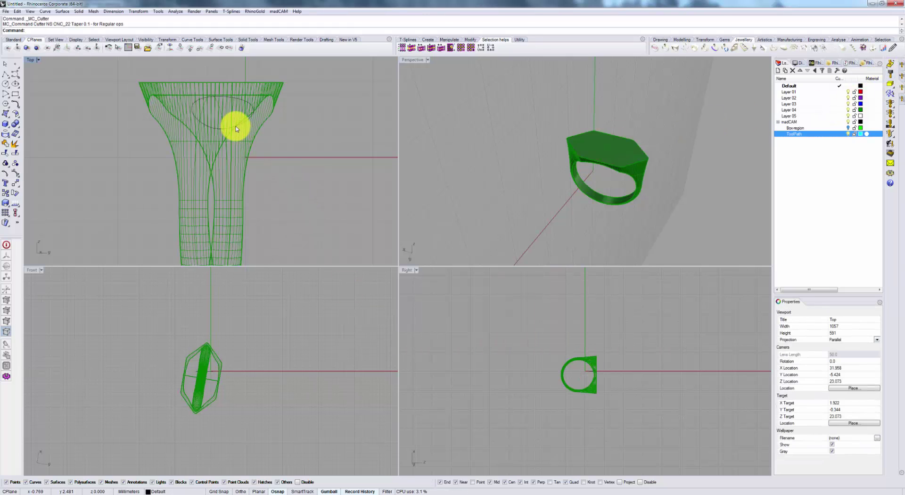
Generate a From Boundary Curves toolpath within the closed curve, using the ZigZag X link method and 0 stock to leave.
{"action": "left_click", "coordinate": [236, 127]}
{"action": "left_click", "coordinate": [264, 144]}
{"action": "left_click", "coordinate": [889, 134]}
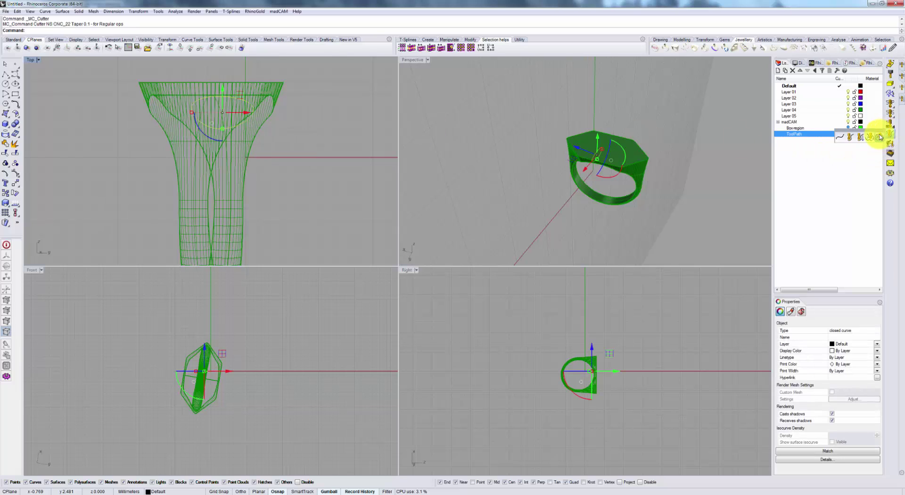
{"action": "left_click", "coordinate": [879, 137]}
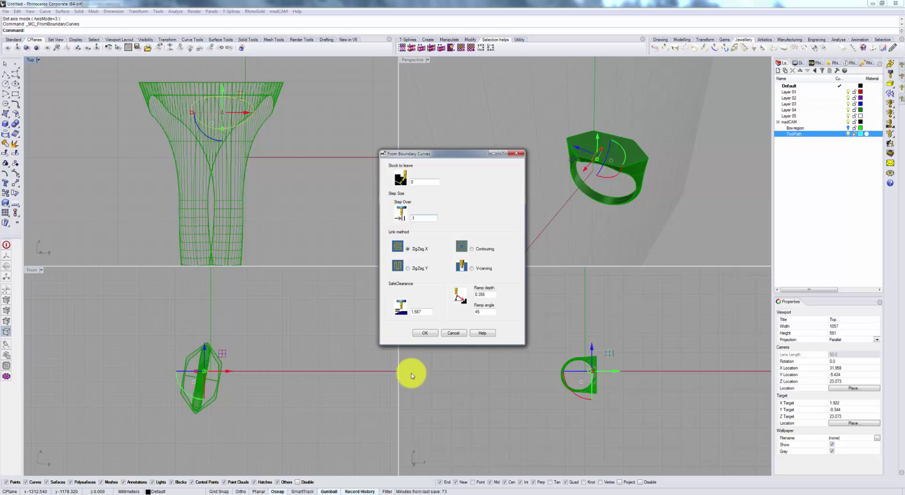
{"action": "left_click", "coordinate": [430, 332]}
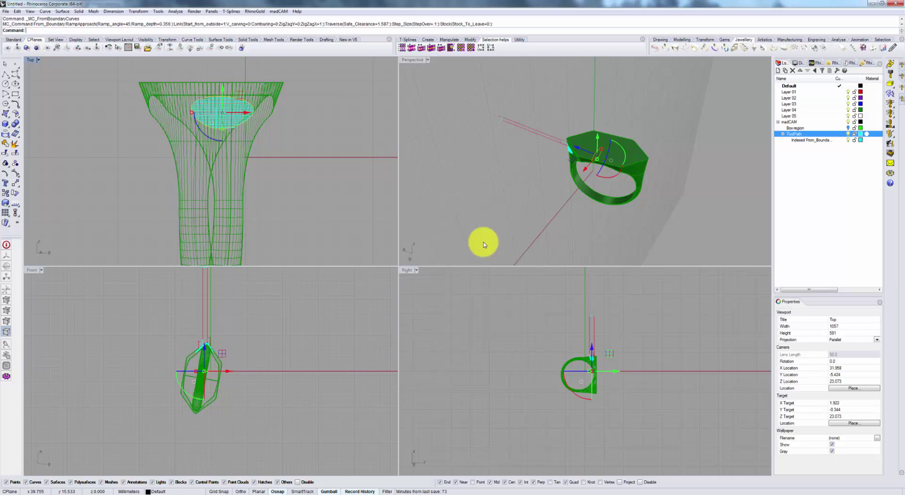
Reset the construction plane to World Top and realign it to a perspective view facing the ring's inner wall.
{"action": "right_click_drag", "start_coordinate": [592, 177], "coordinate": [612, 146]}
{"action": "left_click", "coordinate": [182, 49]}
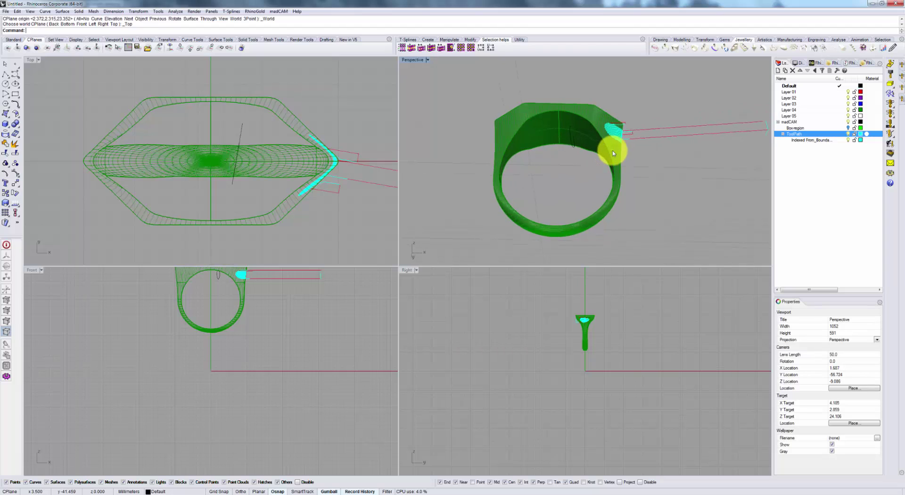
{"action": "mouse_move", "coordinate": [547, 145]}
{"action": "right_mouse_down"}
{"action": "mouse_move", "coordinate": [538, 134]}
{"action": "mouse_move", "coordinate": [539, 145]}
{"action": "right_mouse_up"}
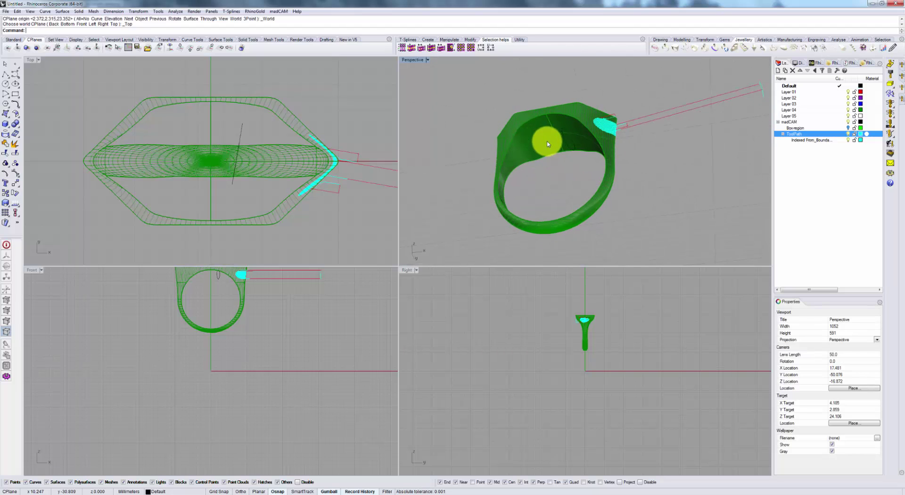
{"action": "left_click", "coordinate": [172, 47]}
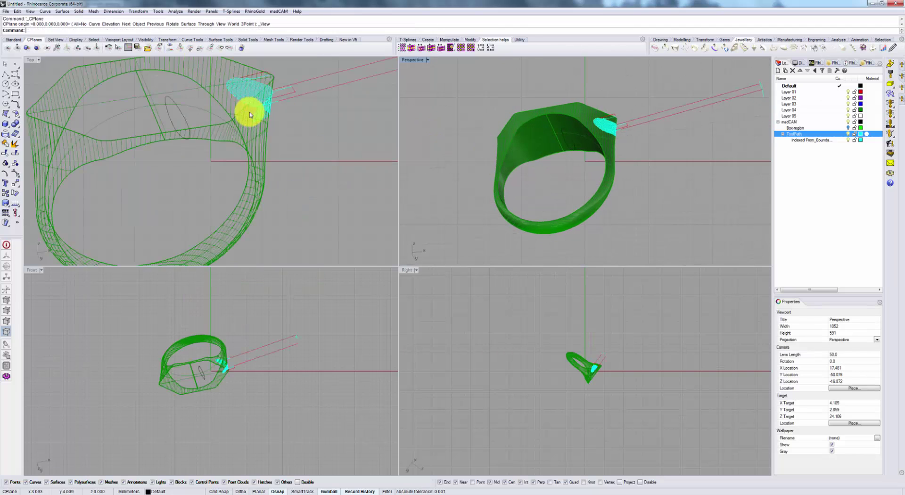
Shade the Top viewport and draw a closed rounded curve through five points over the ring's inner wall.
{"action": "mouse_move", "coordinate": [206, 193]}
{"action": "right_mouse_down"}
{"action": "mouse_move", "coordinate": [227, 165]}
{"action": "mouse_move", "coordinate": [256, 165]}
{"action": "right_mouse_up"}
{"action": "key", "text": "ctrl+alt+s"}
{"action": "scroll", "coordinate": [163, 137], "scroll_direction": "up", "scroll_amount": 4}
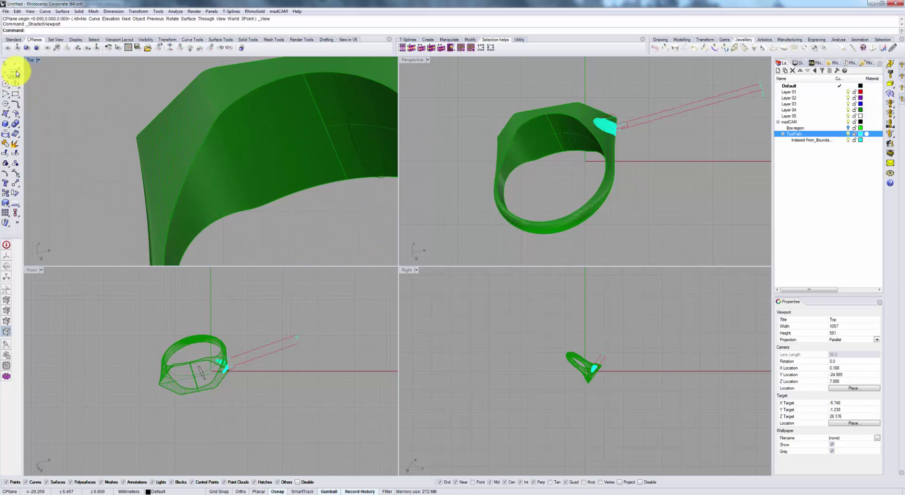
{"action": "left_click", "coordinate": [16, 73]}
{"action": "left_click", "coordinate": [247, 125]}
{"action": "left_click", "coordinate": [226, 170]}
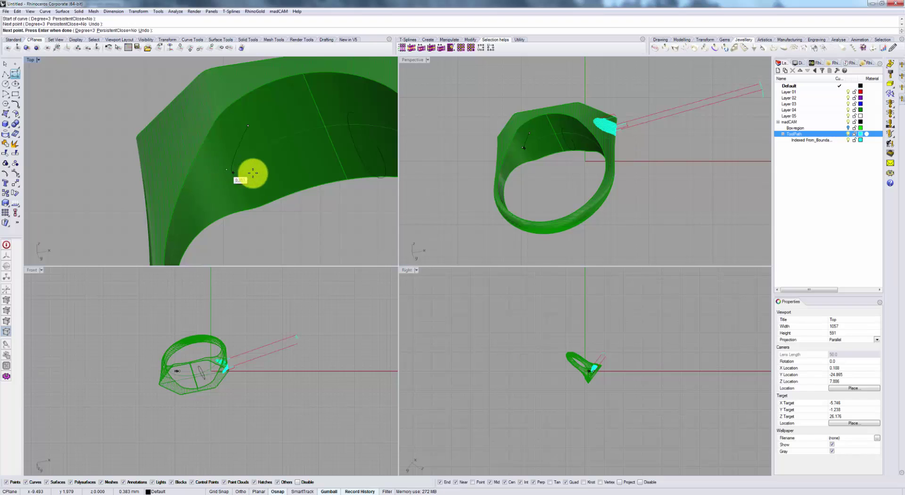
{"action": "left_click", "coordinate": [301, 170]}
{"action": "left_click", "coordinate": [307, 128]}
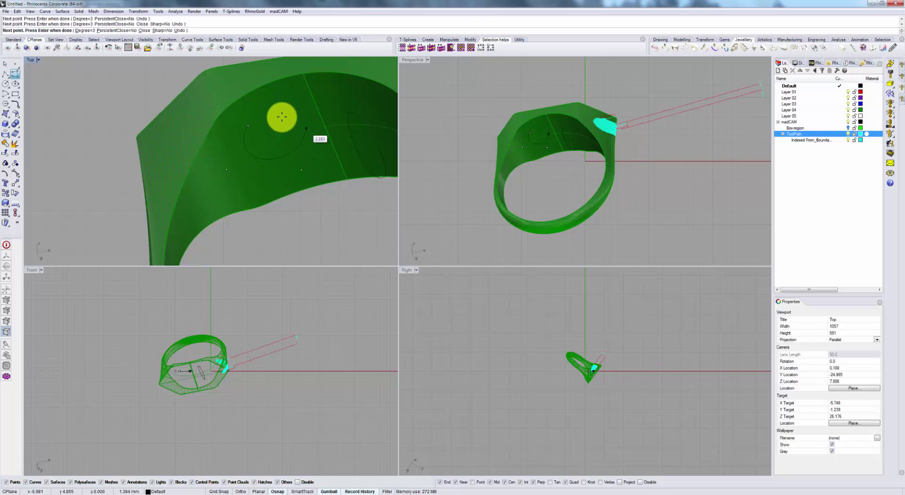
{"action": "left_click", "coordinate": [282, 116]}
{"action": "left_click", "coordinate": [252, 124]}
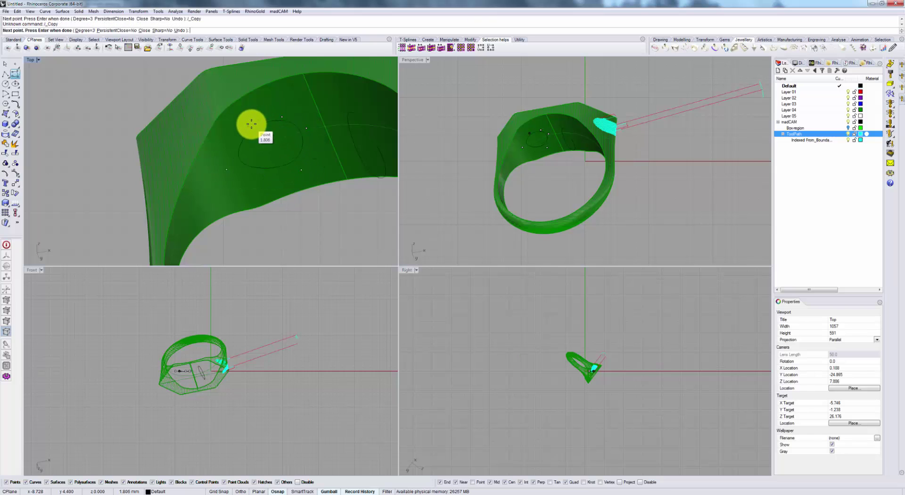
{"action": "left_click", "coordinate": [256, 127]}
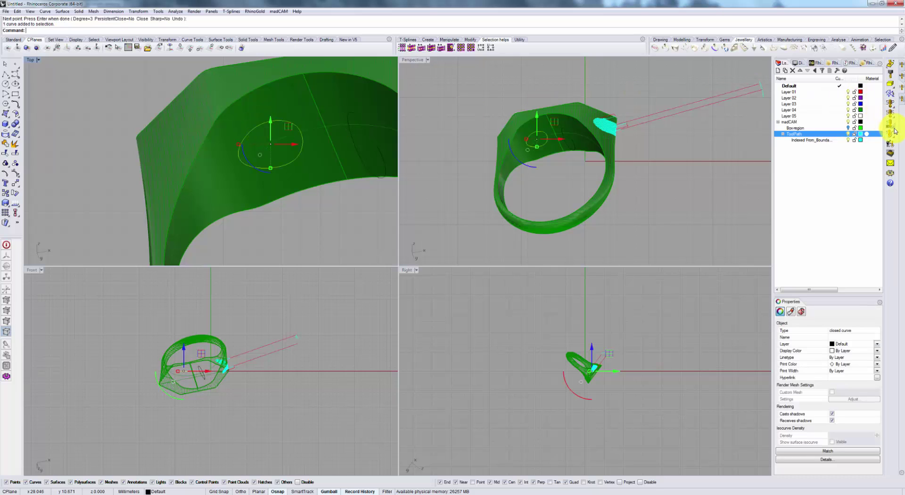
Define the ring and its curves as the machining model and generate a From Boundary Curves toolpath within the new curve, using ZigZag X.
{"action": "left_click_drag", "start_coordinate": [683, 225], "coordinate": [473, 117]}
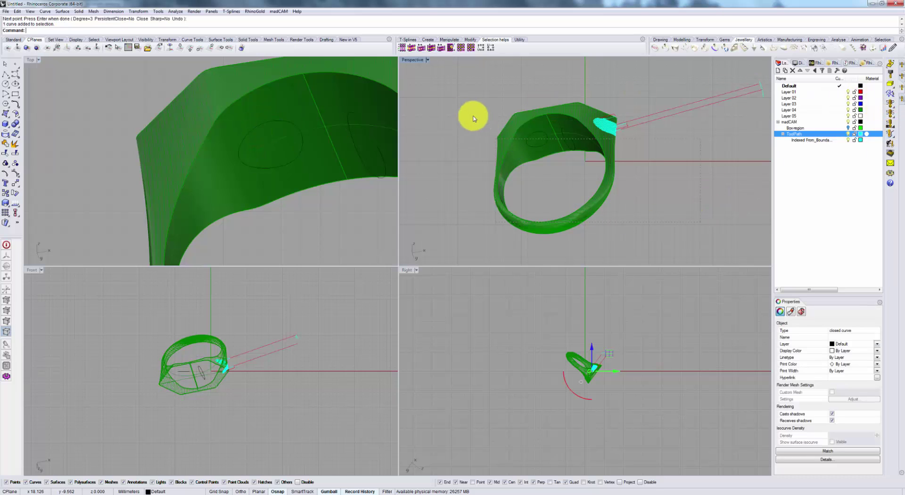
{"action": "left_click", "coordinate": [890, 65]}
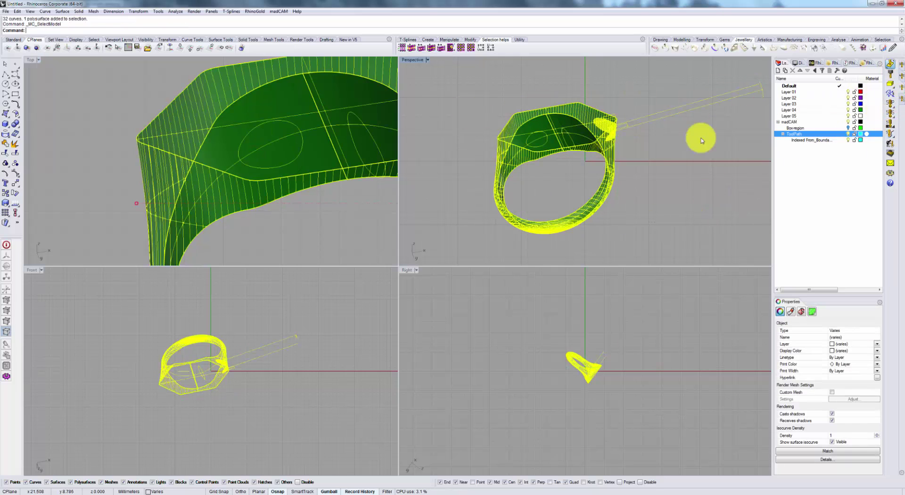
{"action": "left_click", "coordinate": [539, 143]}
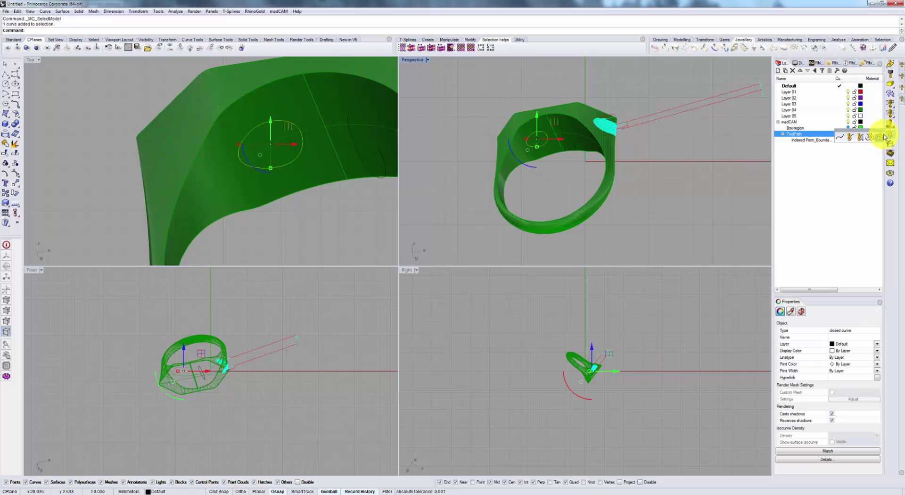
{"action": "left_click", "coordinate": [885, 137]}
{"action": "left_click", "coordinate": [430, 329]}
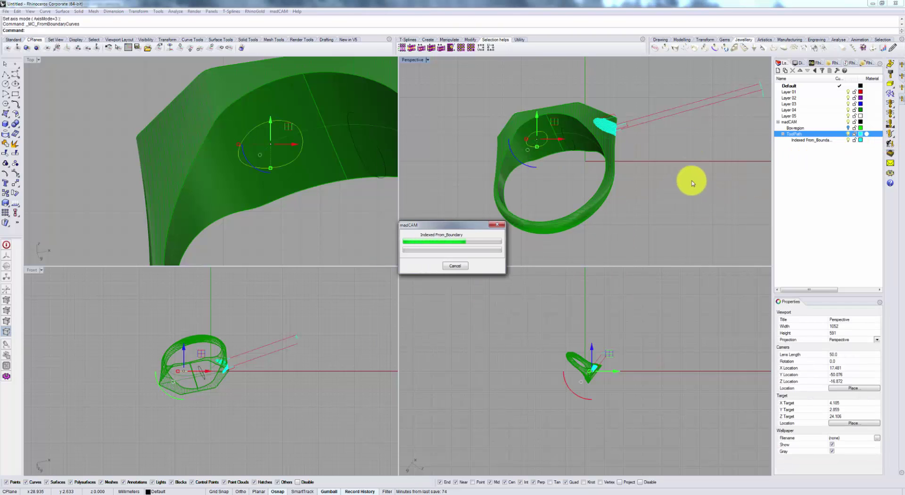
Run the cut simulation of both indexed toolpaths, inspect it from several angles and close the simulator.
{"action": "mouse_move", "coordinate": [676, 155]}
{"action": "right_mouse_down"}
{"action": "mouse_move", "coordinate": [666, 192]}
{"action": "mouse_move", "coordinate": [767, 195]}
{"action": "right_mouse_up"}
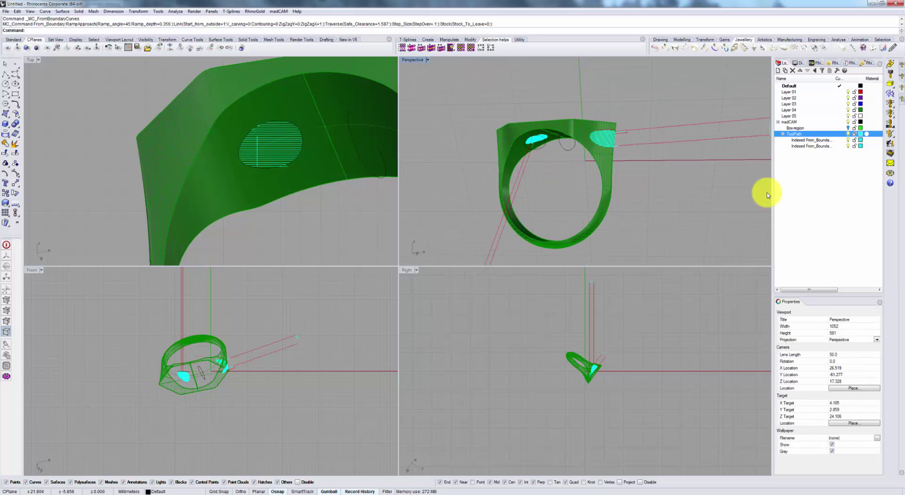
{"action": "left_click", "coordinate": [890, 157]}
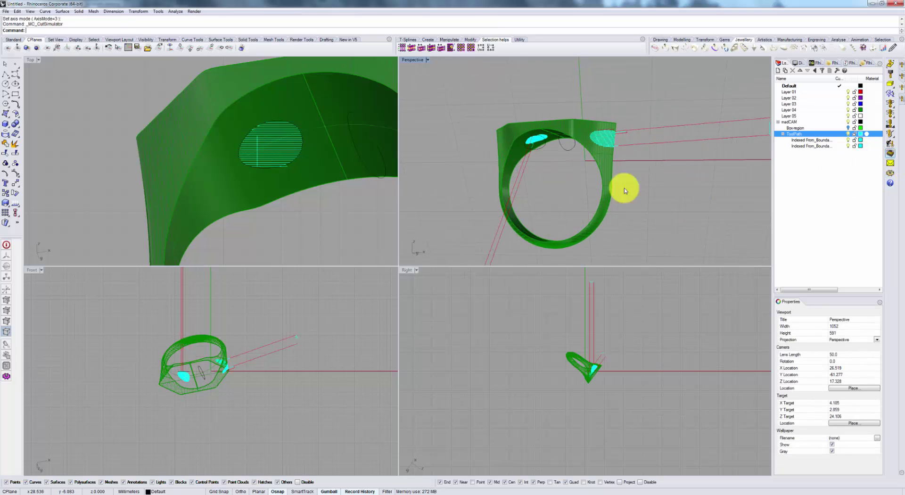
{"action": "right_click_drag", "start_coordinate": [317, 212], "coordinate": [240, 165]}
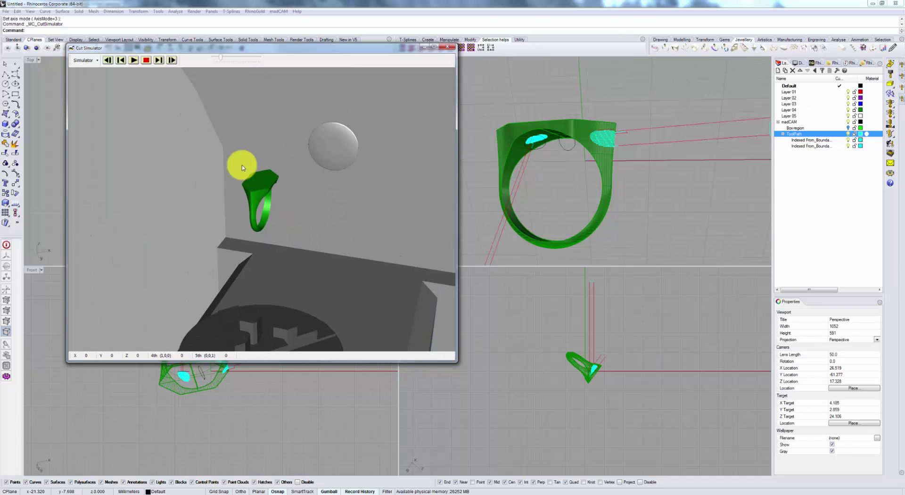
{"action": "left_click", "coordinate": [134, 60]}
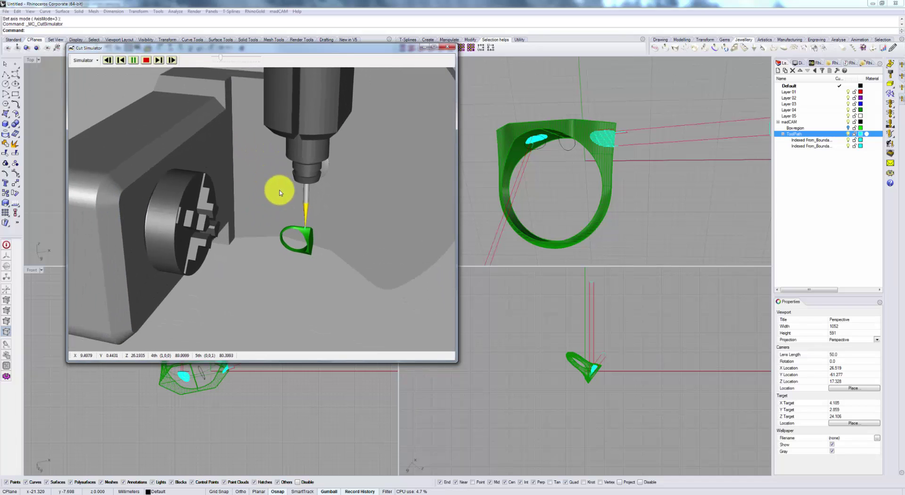
{"action": "right_click_drag", "start_coordinate": [279, 192], "coordinate": [319, 261]}
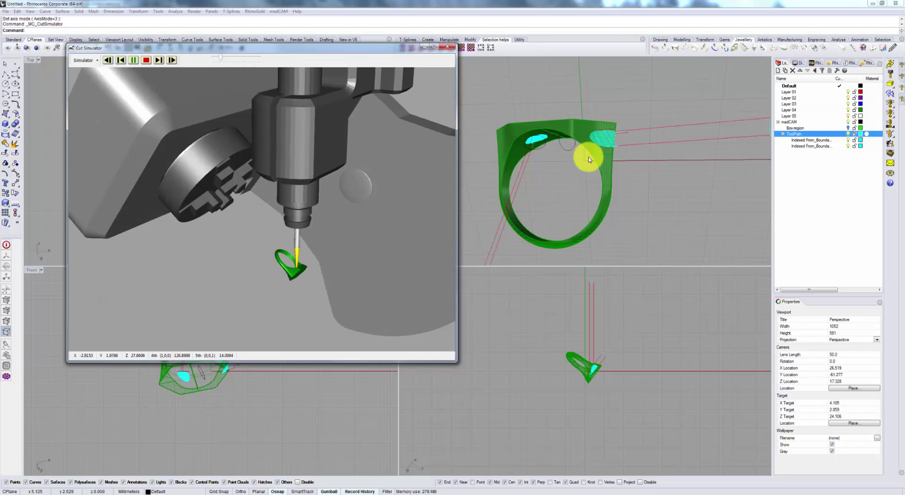
{"action": "right_click_drag", "start_coordinate": [281, 277], "coordinate": [299, 282]}
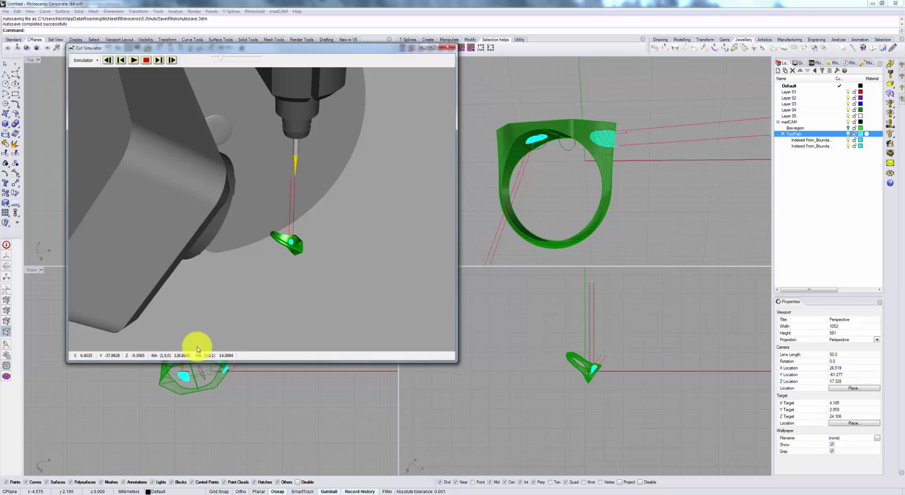
{"action": "left_click", "coordinate": [449, 51]}
Reset the construction plane to World Top and frame the ring and origin in the Perspective, Front and Right viewports.
{"action": "right_click_drag", "start_coordinate": [618, 193], "coordinate": [570, 226]}
{"action": "left_click", "coordinate": [185, 49]}
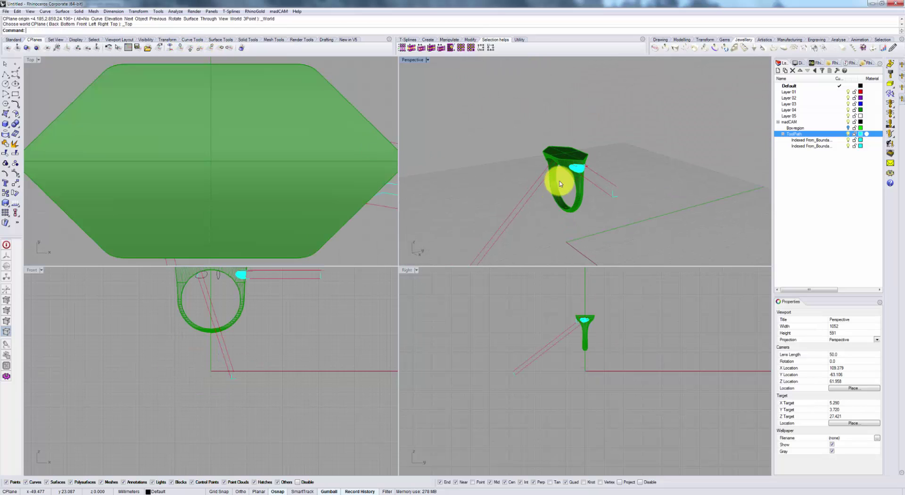
{"action": "scroll", "coordinate": [559, 181], "scroll_direction": "down", "scroll_amount": 3}
{"action": "scroll", "coordinate": [344, 192], "scroll_direction": "down", "scroll_amount": 4}
{"action": "right_click_drag", "start_coordinate": [495, 212], "coordinate": [625, 184]}
{"action": "scroll", "coordinate": [573, 208], "scroll_direction": "up", "scroll_amount": 3}
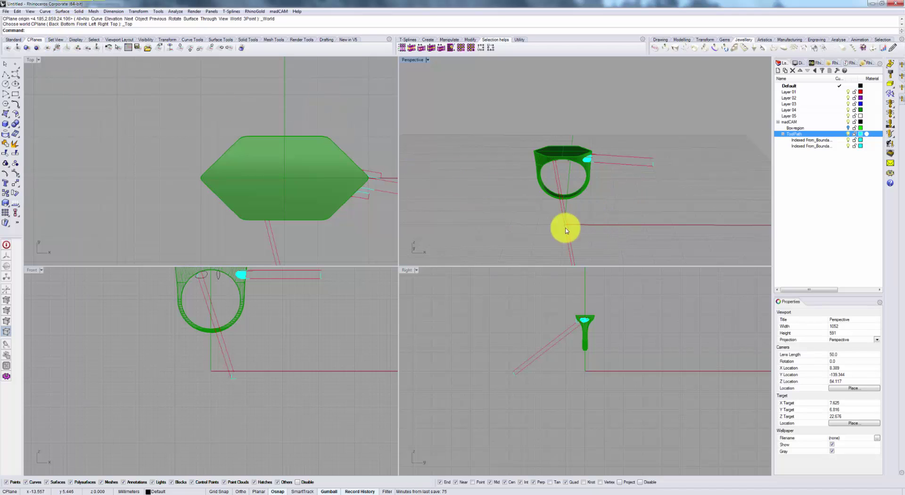
{"action": "right_click_drag", "start_coordinate": [635, 236], "coordinate": [569, 211]}
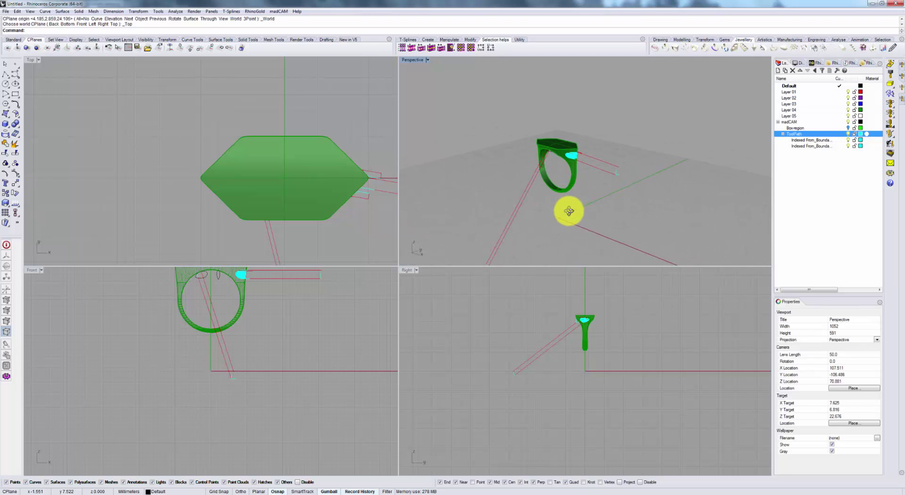
{"action": "right_click_drag", "start_coordinate": [335, 337], "coordinate": [317, 370]}
{"action": "right_click_drag", "start_coordinate": [569, 178], "coordinate": [556, 176]}
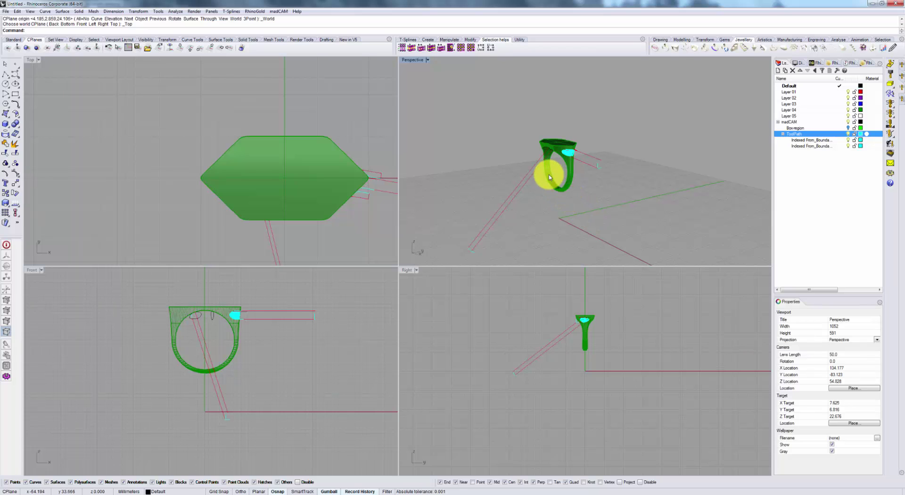
{"action": "right_click_drag", "start_coordinate": [606, 333], "coordinate": [582, 360]}
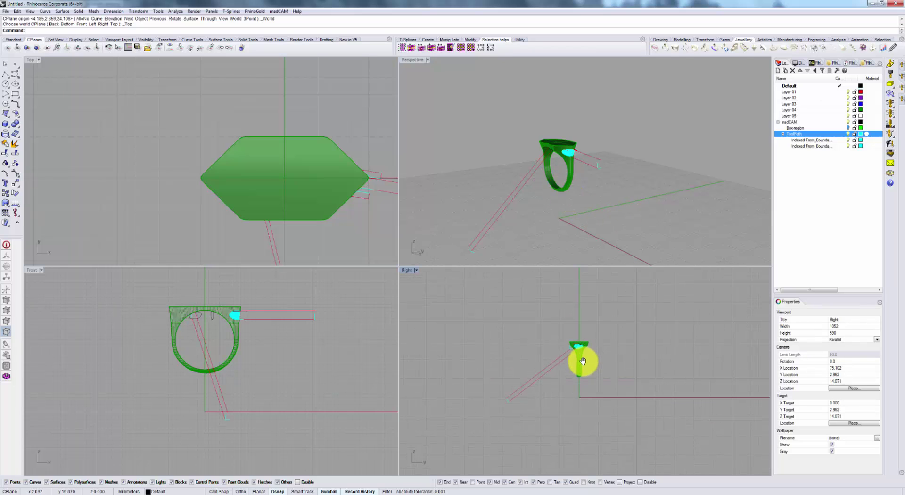
{"action": "scroll", "coordinate": [580, 381], "scroll_direction": "up", "scroll_amount": 5}
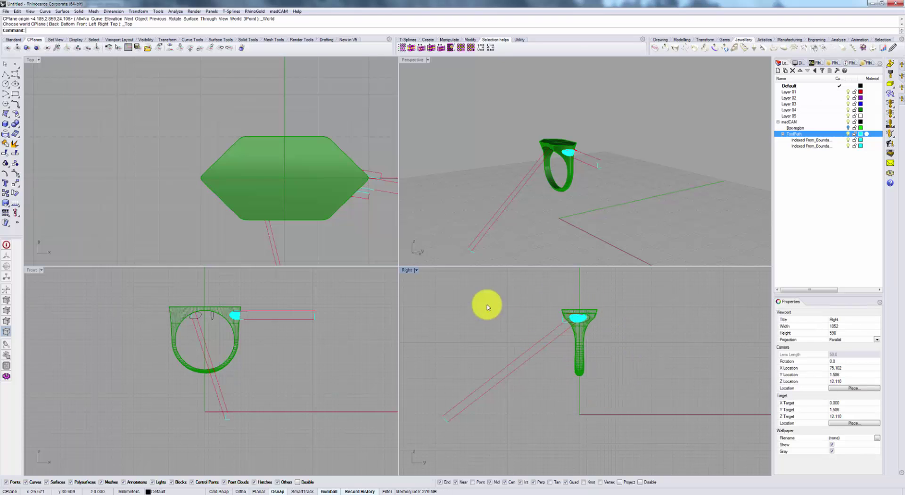
Rotate the construction plane about the X axis through 0,0,0 to 330 degrees, constrained to 10-degree increments.
{"action": "left_click", "coordinate": [58, 50]}
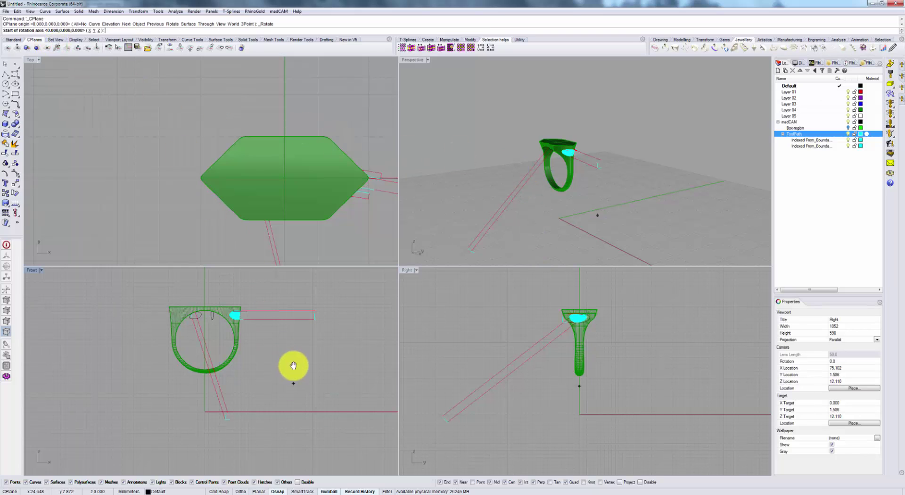
{"action": "right_click_drag", "start_coordinate": [292, 366], "coordinate": [276, 396]}
{"action": "scroll", "coordinate": [275, 371], "scroll_direction": "down", "scroll_amount": 2}
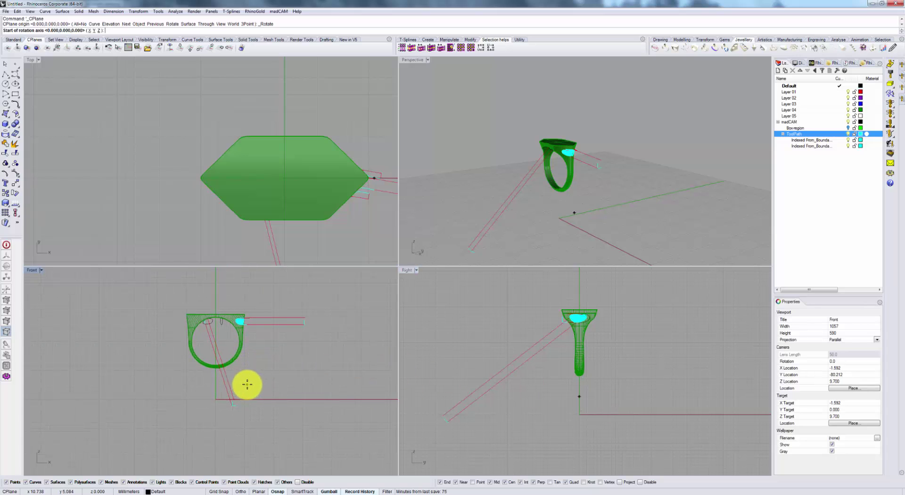
{"action": "key", "text": "Return"}
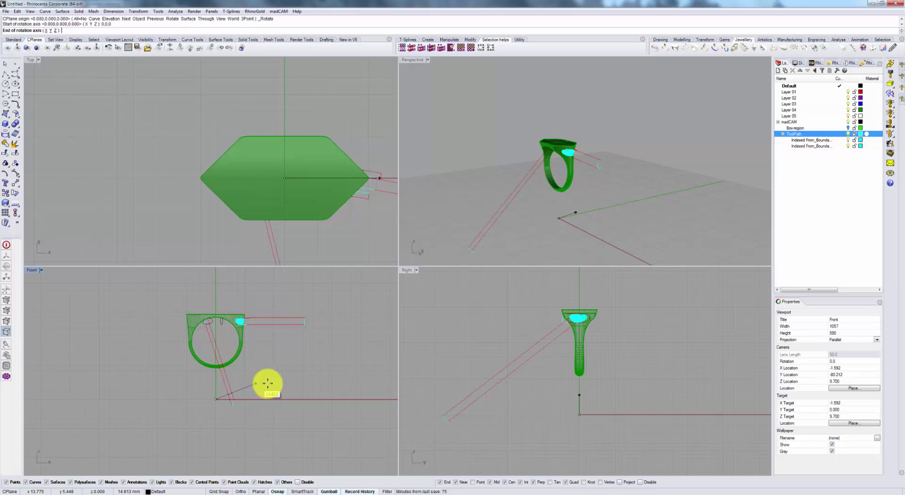
{"action": "left_click", "coordinate": [342, 398]}
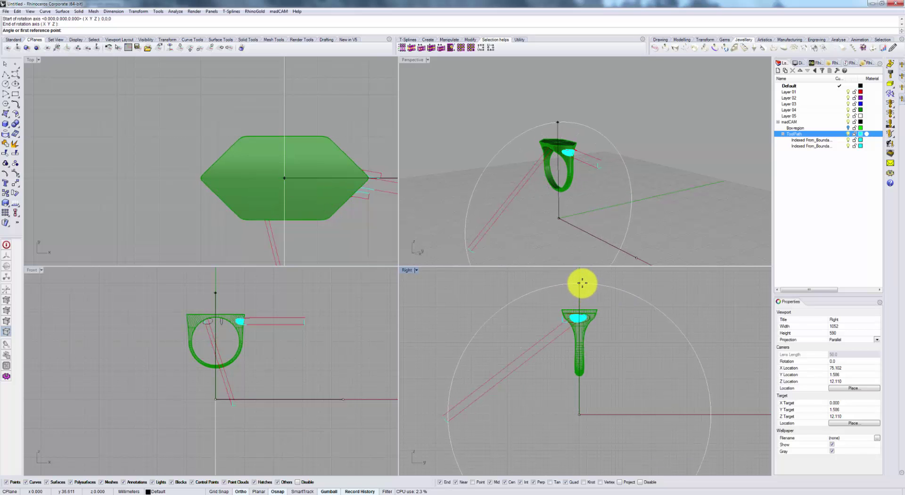
{"action": "left_click", "coordinate": [582, 282]}
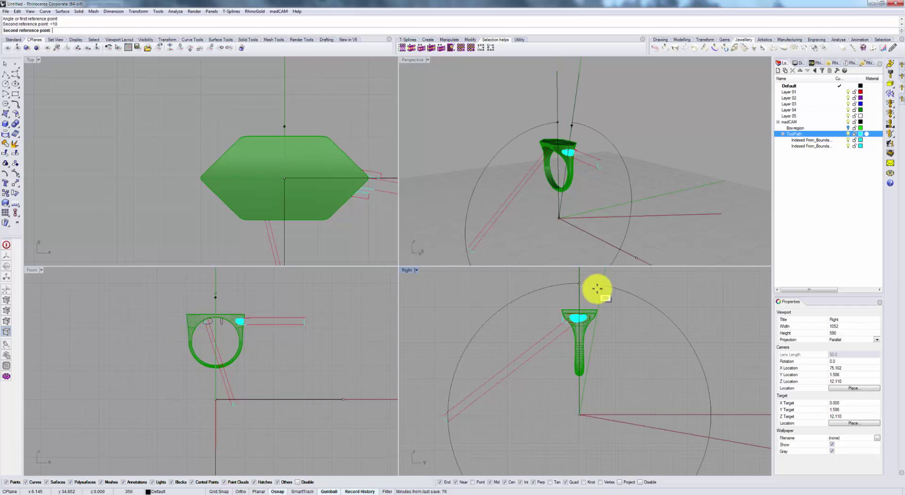
{"action": "left_click", "coordinate": [640, 301]}
Select everything and define it as the machining model for the rotated construction plane.
{"action": "right_click_drag", "start_coordinate": [609, 330], "coordinate": [637, 376]}
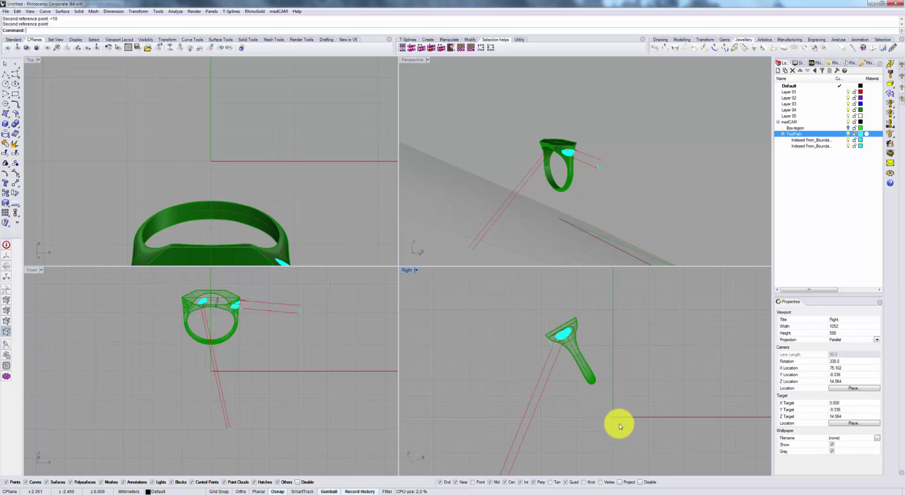
{"action": "right_click_drag", "start_coordinate": [273, 190], "coordinate": [289, 135]}
{"action": "scroll", "coordinate": [232, 146], "scroll_direction": "up", "scroll_amount": 6}
{"action": "right_click_drag", "start_coordinate": [238, 146], "coordinate": [263, 106]}
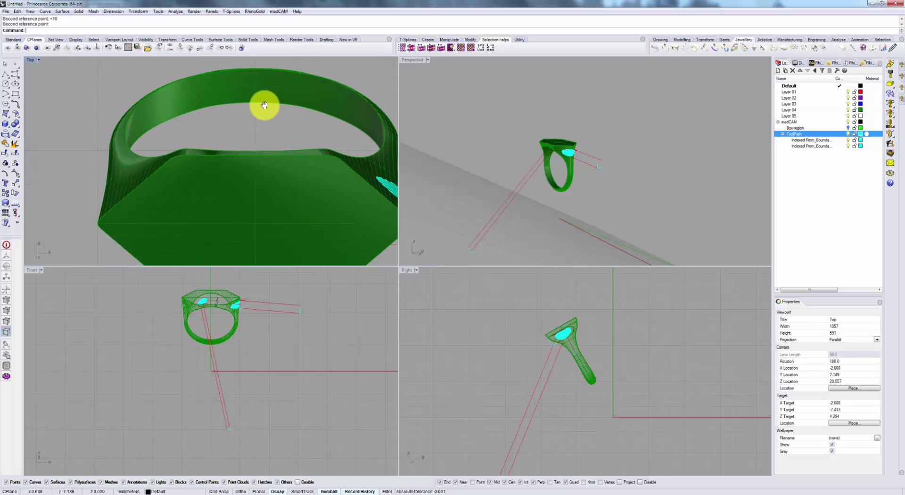
{"action": "scroll", "coordinate": [266, 113], "scroll_direction": "down", "scroll_amount": 3}
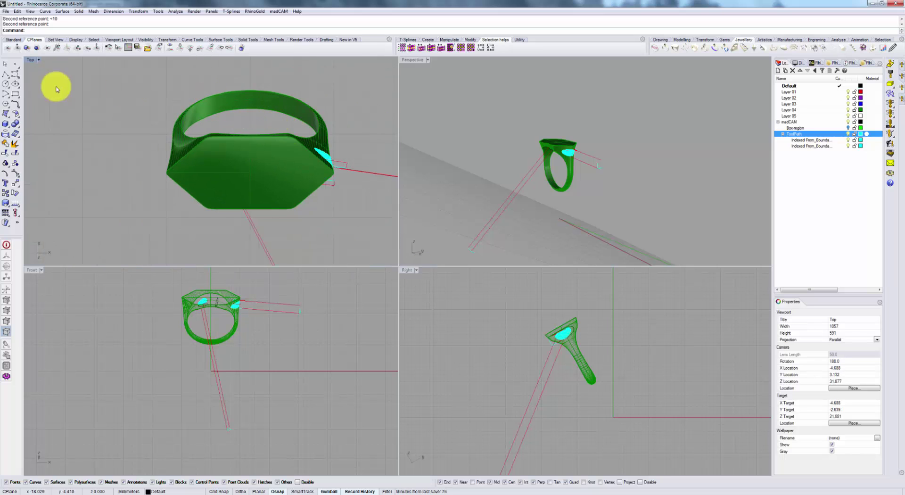
{"action": "scroll", "coordinate": [293, 218], "scroll_direction": "down", "scroll_amount": 3}
{"action": "key", "text": "ctrl+a"}
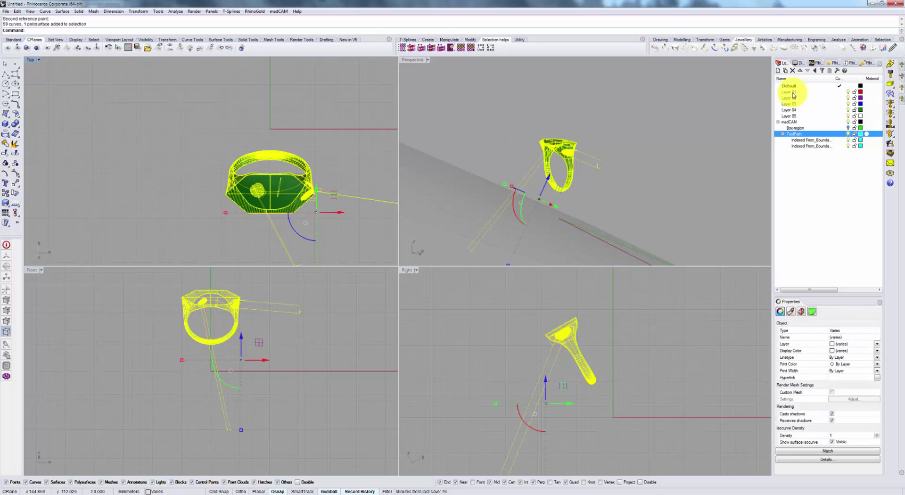
{"action": "left_click", "coordinate": [892, 64]}
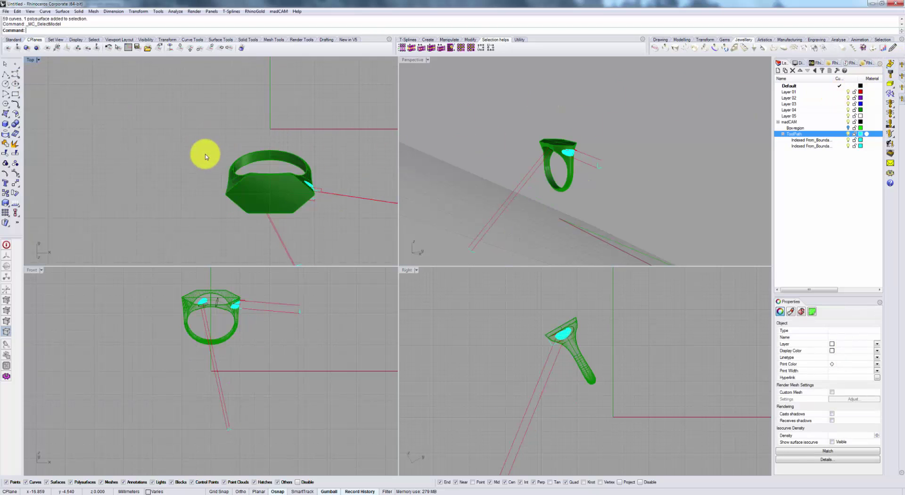
Draw a small centre-based circle over the ring's lower band in the Top viewport and switch that viewport to wireframe.
{"action": "scroll", "coordinate": [204, 154], "scroll_direction": "up", "scroll_amount": 5}
{"action": "left_click", "coordinate": [11, 87]}
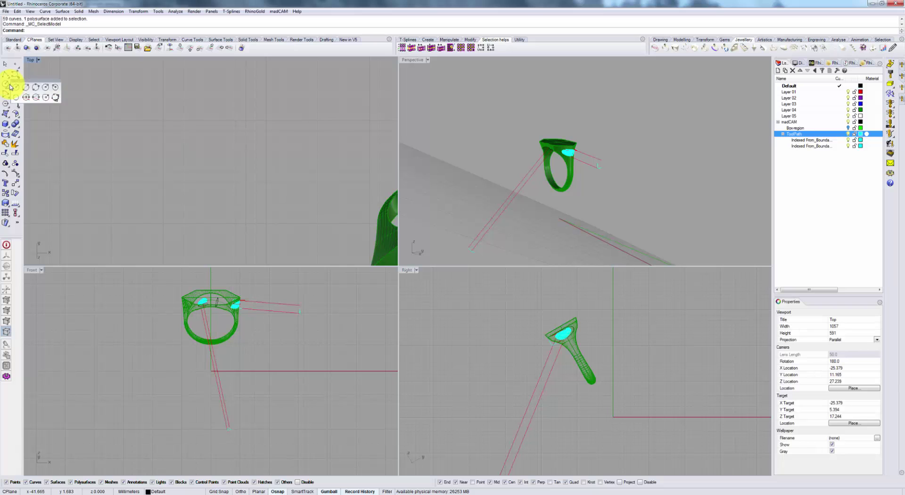
{"action": "left_click", "coordinate": [16, 87]}
{"action": "right_click_drag", "start_coordinate": [191, 145], "coordinate": [61, 102]}
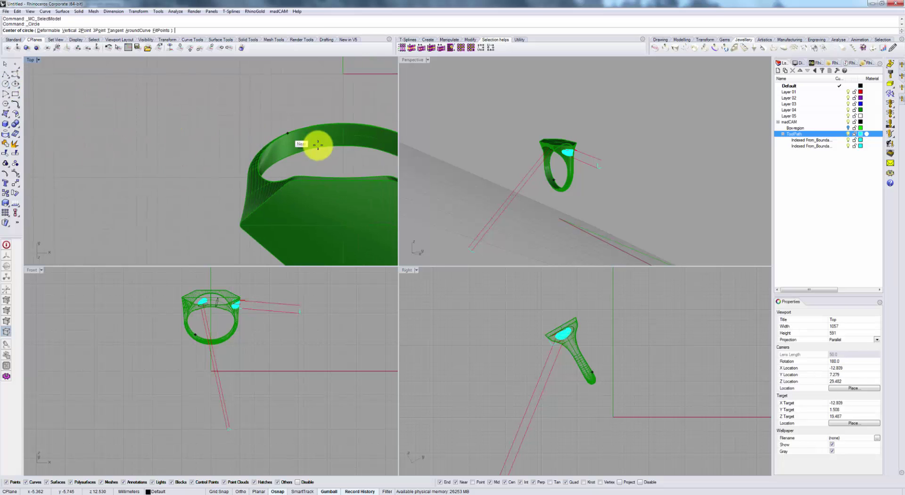
{"action": "scroll", "coordinate": [315, 144], "scroll_direction": "up", "scroll_amount": 2}
{"action": "scroll", "coordinate": [248, 147], "scroll_direction": "up", "scroll_amount": 2}
{"action": "left_click", "coordinate": [263, 116]}
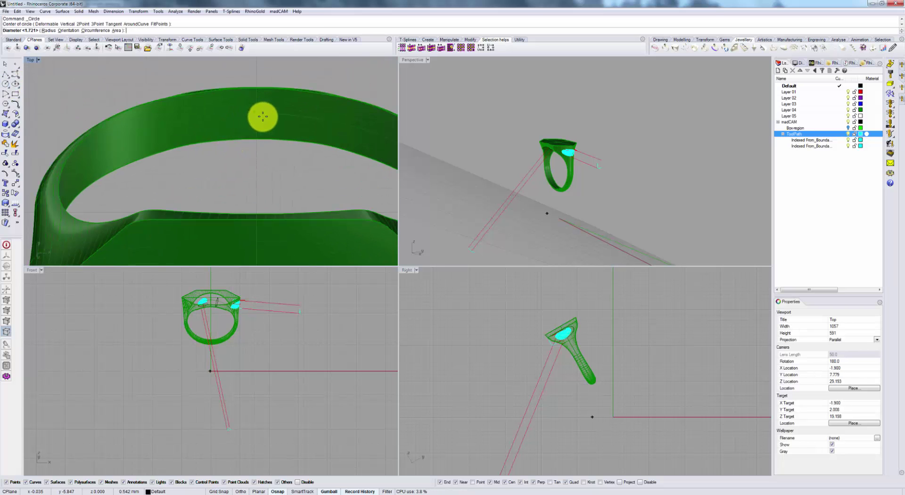
{"action": "left_click", "coordinate": [266, 113]}
{"action": "key", "text": "ctrl+alt+w"}
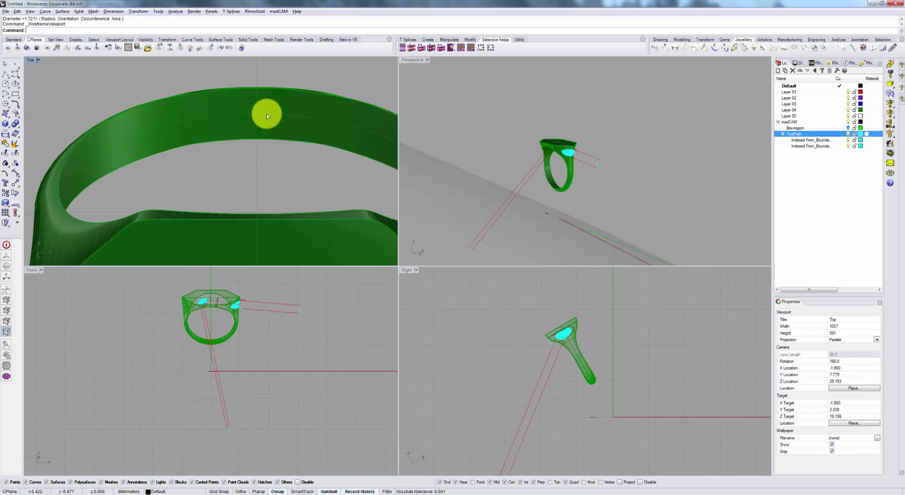
Create a From Boundary Curves toolpath from the small circle with 0 stock, 0.1 step over and ZigZag X linking, in shaded display.
{"action": "left_click", "coordinate": [287, 117]}
{"action": "left_click", "coordinate": [288, 132]}
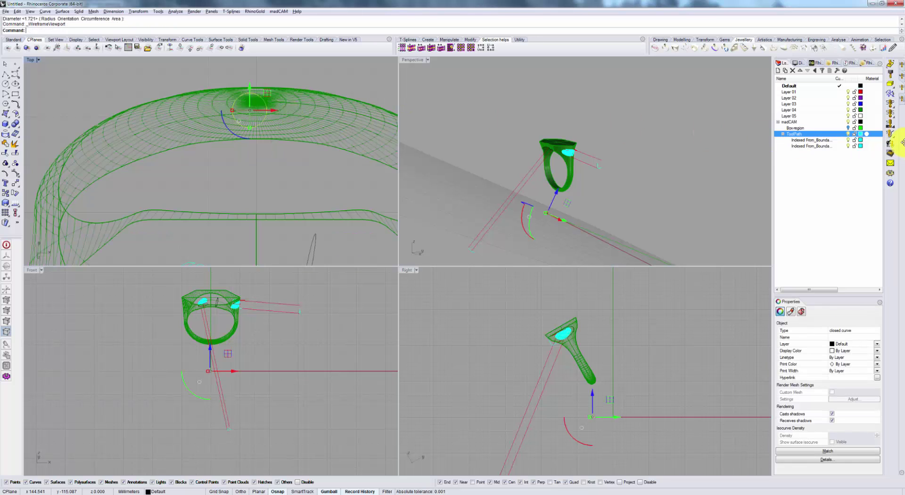
{"action": "key", "text": "ctrl+alt+s"}
{"action": "left_click", "coordinate": [890, 138]}
{"action": "left_click", "coordinate": [881, 137]}
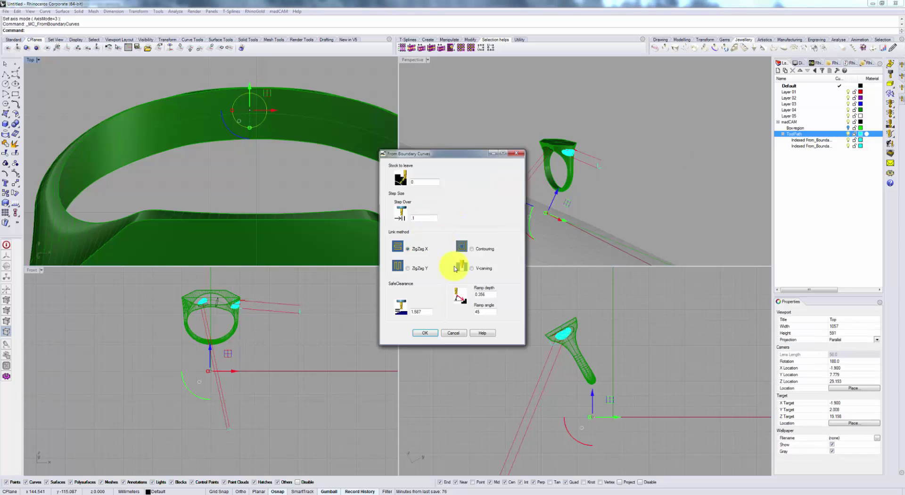
{"action": "left_click", "coordinate": [424, 333]}
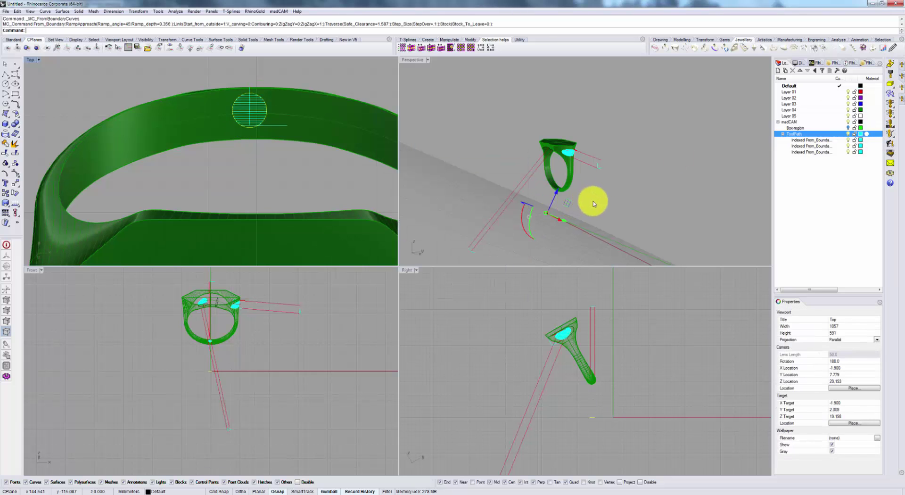
{"action": "mouse_move", "coordinate": [592, 198]}
{"action": "right_mouse_down"}
{"action": "mouse_move", "coordinate": [550, 208]}
{"action": "mouse_move", "coordinate": [614, 146]}
{"action": "mouse_move", "coordinate": [607, 208]}
{"action": "right_mouse_up"}
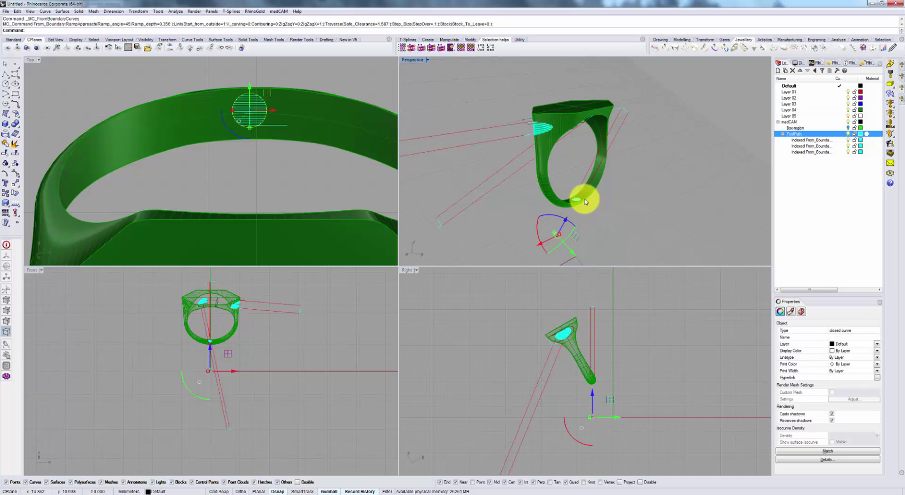
{"action": "right_click_drag", "start_coordinate": [582, 135], "coordinate": [371, 64]}
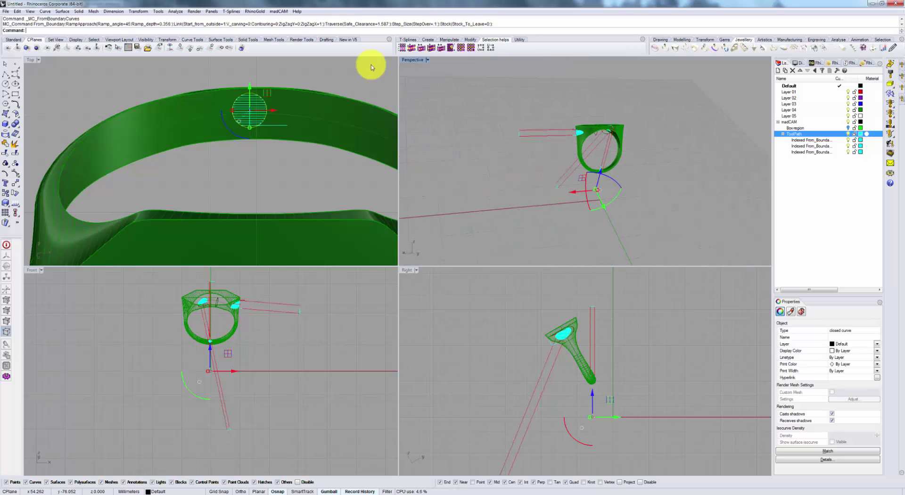
Reset the construction plane to World Top and deselect the circle.
{"action": "left_click", "coordinate": [177, 49]}
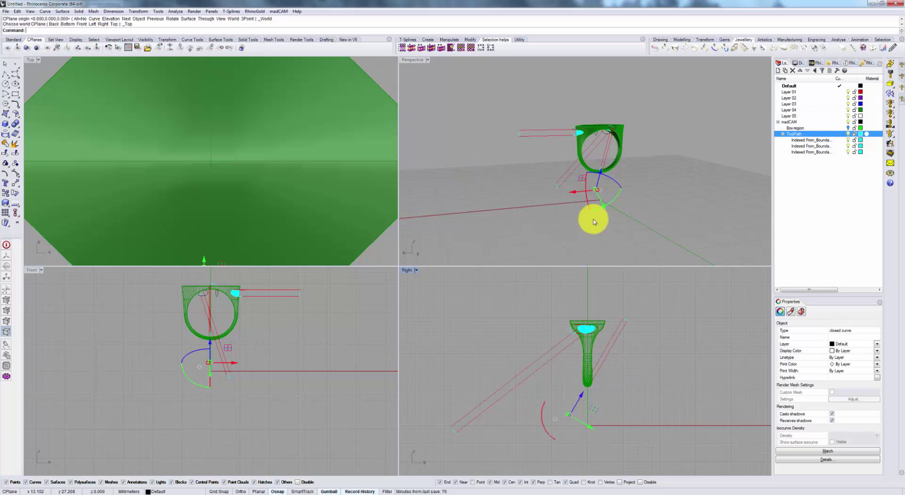
{"action": "right_click_drag", "start_coordinate": [262, 327], "coordinate": [234, 366]}
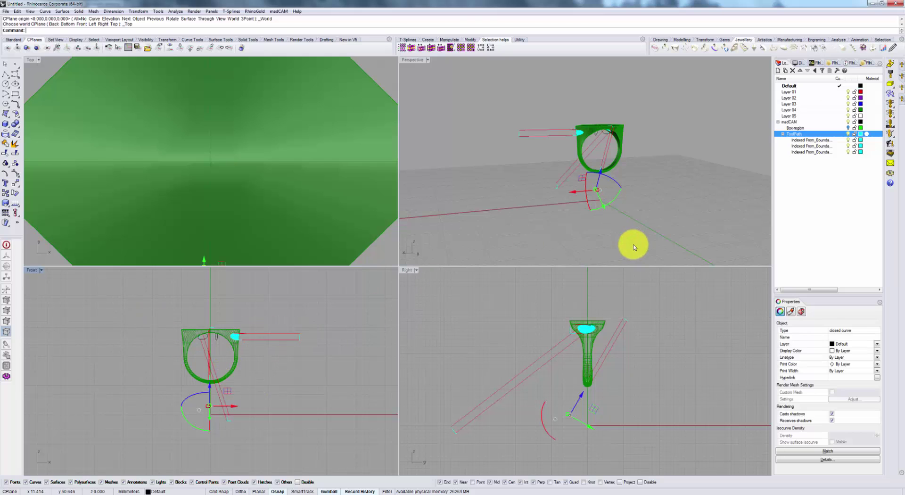
{"action": "left_click", "coordinate": [674, 175]}
{"action": "right_click_drag", "start_coordinate": [673, 175], "coordinate": [647, 178]}
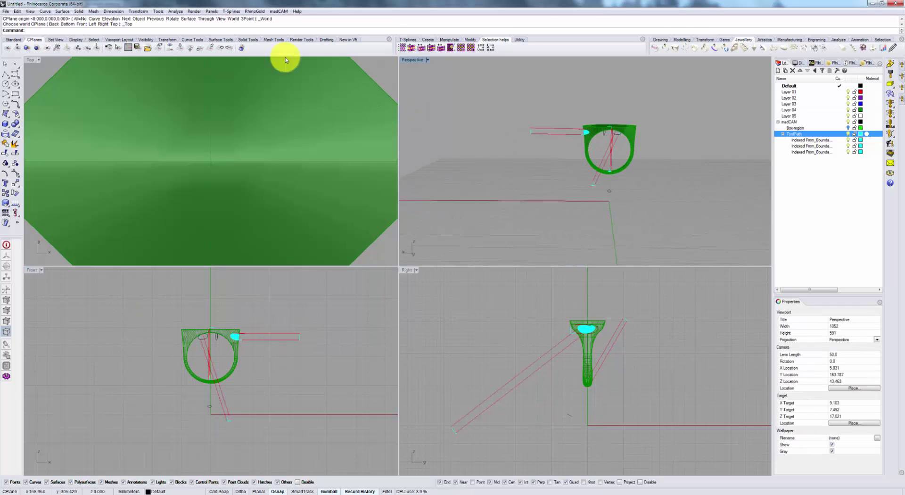
Rotate the construction plane about the Y axis through 0,0,0 by 40 degrees, constrained to 10-degree increments.
{"action": "left_click", "coordinate": [58, 50]}
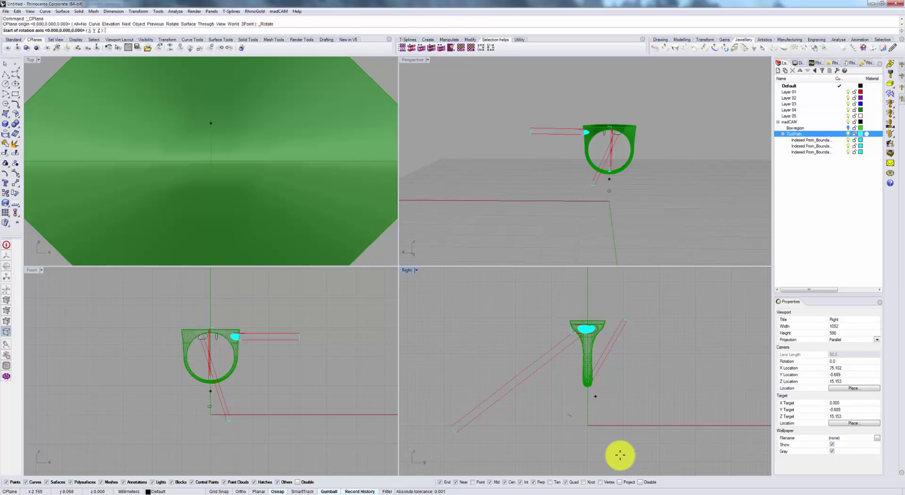
{"action": "type", "text": "0,0,0"}
{"action": "key", "text": "Return"}
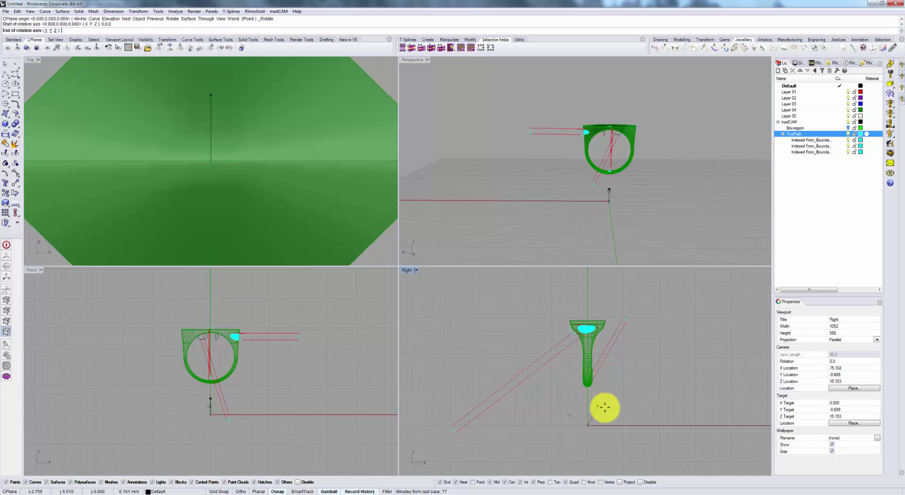
{"action": "left_click", "coordinate": [700, 424]}
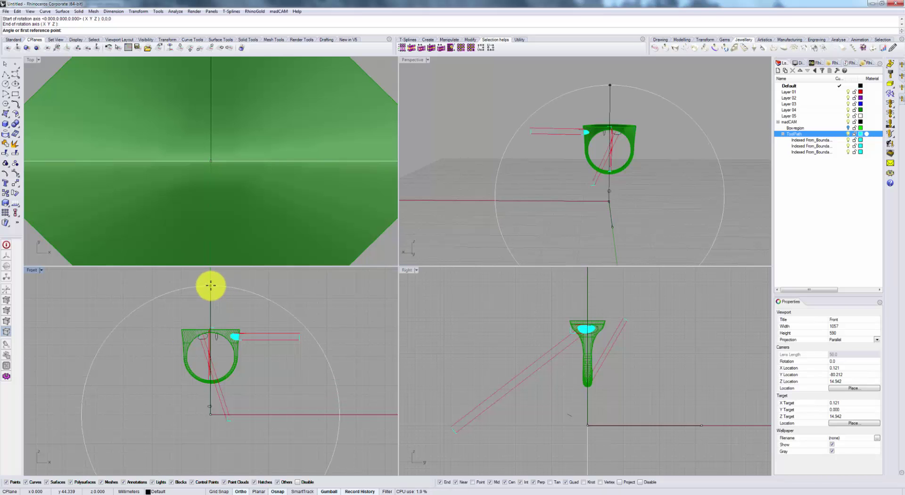
{"action": "left_click", "coordinate": [210, 285]}
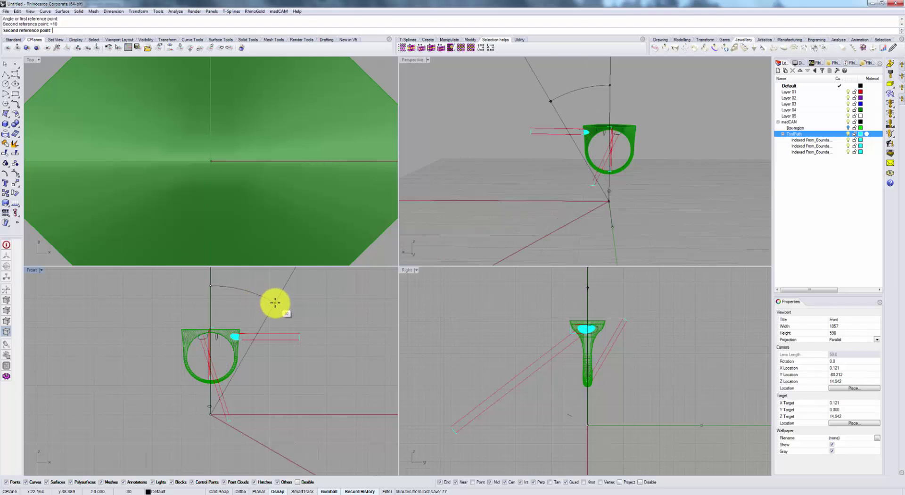
{"action": "left_click", "coordinate": [311, 311]}
Draw a small corner-to-corner rectangle over the narrow end of the ring band in the Top viewport.
{"action": "right_click_drag", "start_coordinate": [231, 313], "coordinate": [309, 364]}
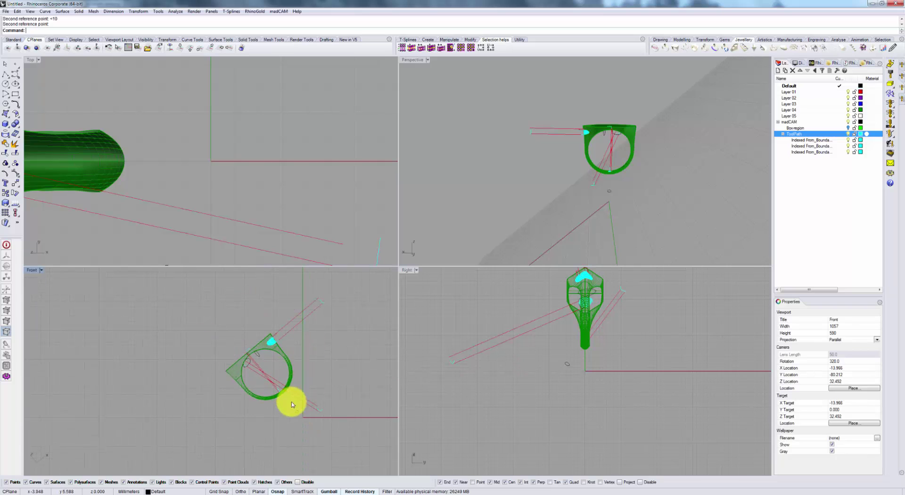
{"action": "scroll", "coordinate": [182, 214], "scroll_direction": "up", "scroll_amount": 5}
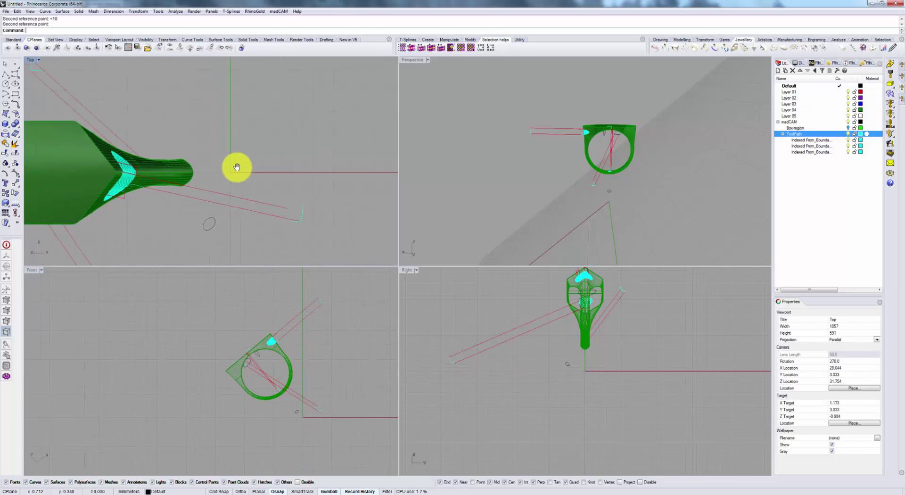
{"action": "scroll", "coordinate": [225, 165], "scroll_direction": "up", "scroll_amount": 5}
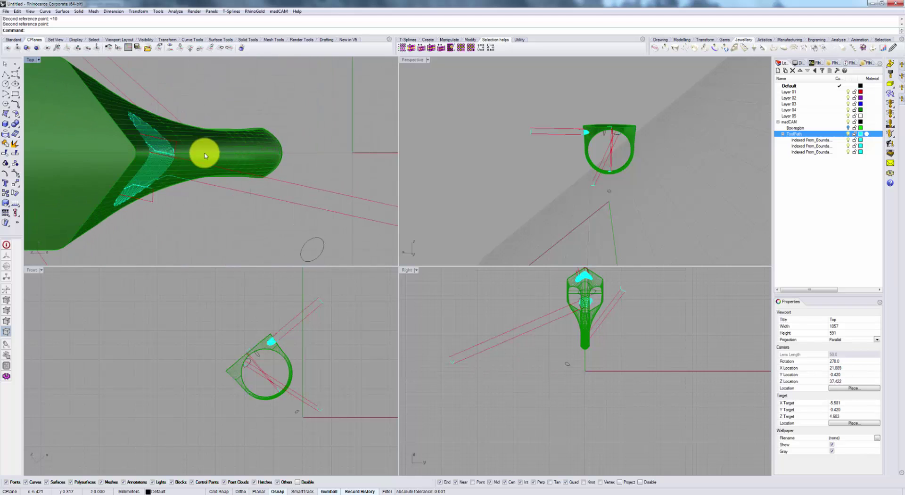
{"action": "scroll", "coordinate": [254, 146], "scroll_direction": "down", "scroll_amount": 5}
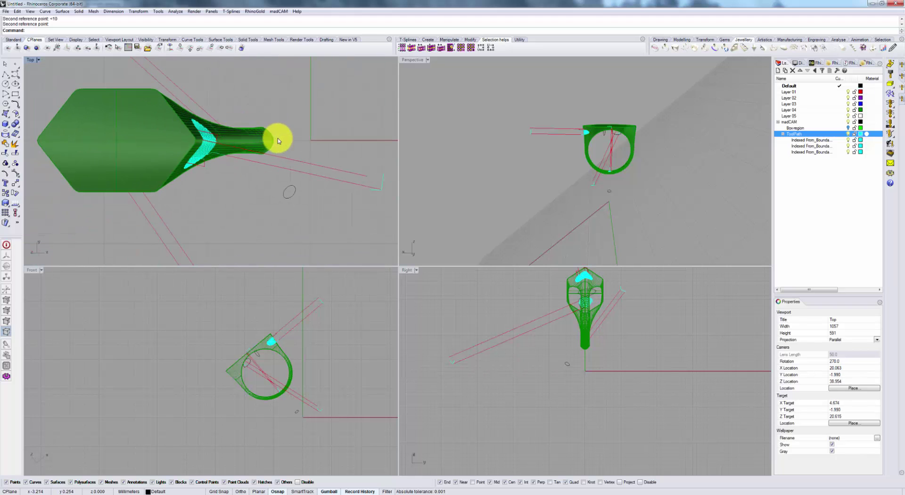
{"action": "left_click", "coordinate": [14, 93]}
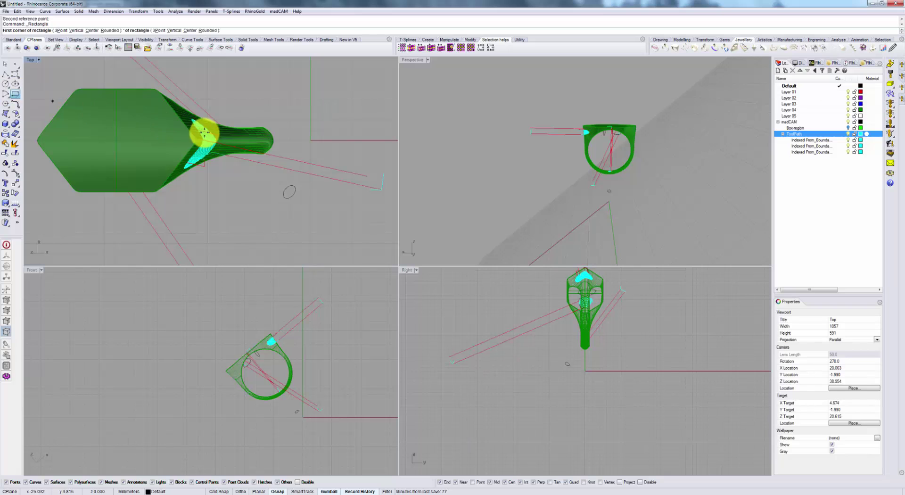
{"action": "scroll", "coordinate": [256, 136], "scroll_direction": "up", "scroll_amount": 5}
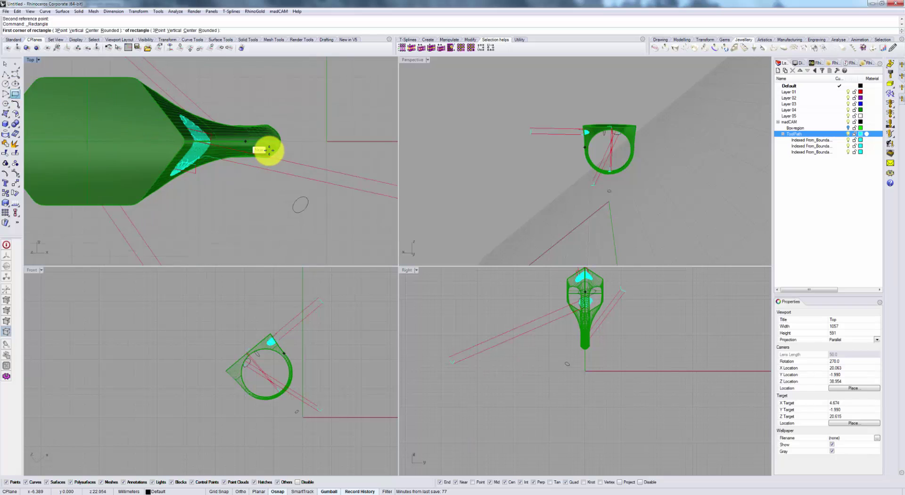
{"action": "left_click", "coordinate": [242, 117]}
{"action": "left_click", "coordinate": [269, 149]}
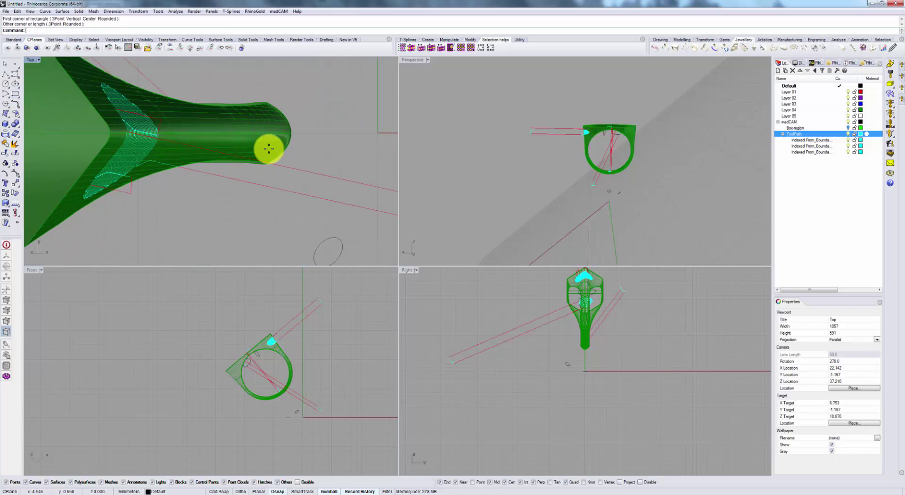
Show the Top viewport in wireframe and create a From Boundary Curves toolpath from the rectangle with ZigZag X linking and 0.1 step over.
{"action": "key", "text": "ctrl+alt+w"}
{"action": "left_click", "coordinate": [267, 148]}
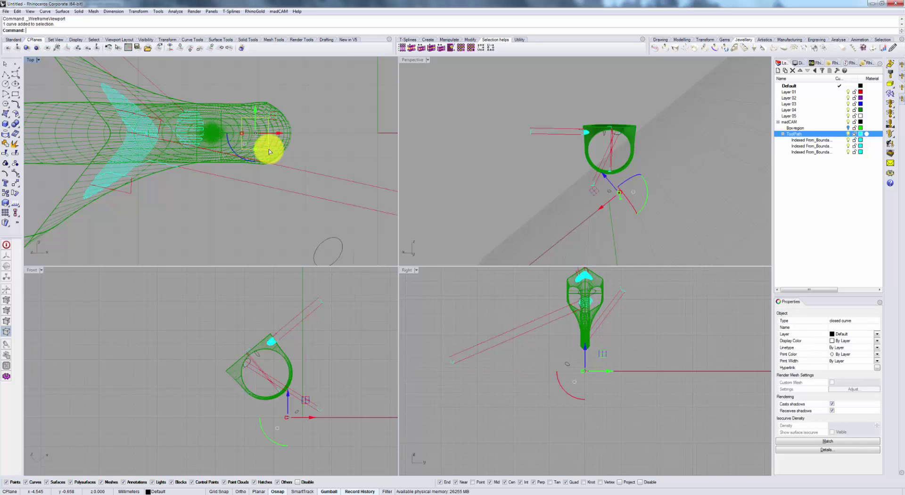
{"action": "left_click", "coordinate": [884, 137]}
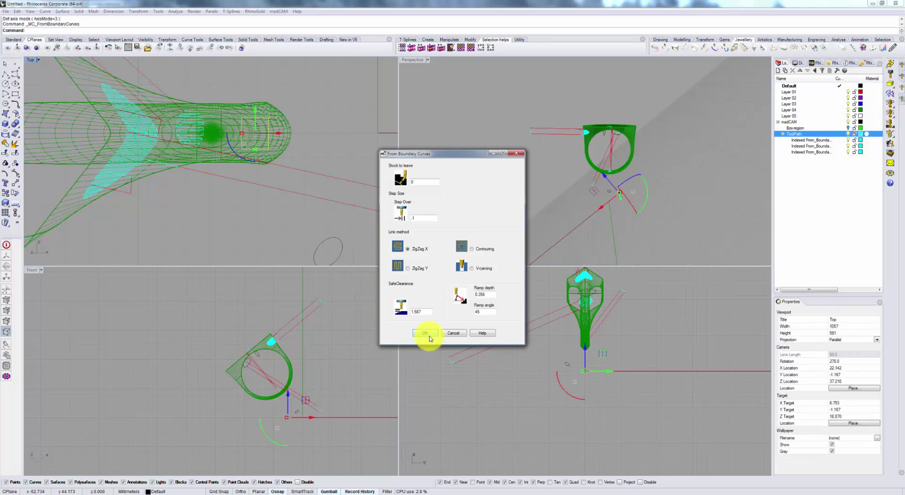
{"action": "left_click", "coordinate": [428, 333]}
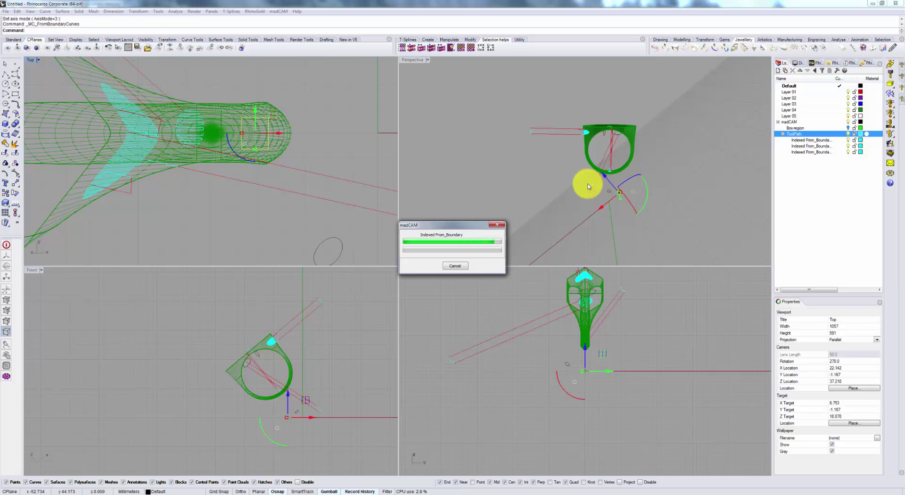
{"action": "right_click_drag", "start_coordinate": [530, 183], "coordinate": [584, 176]}
{"action": "scroll", "coordinate": [585, 177], "scroll_direction": "up", "scroll_amount": 3}
{"action": "scroll", "coordinate": [523, 147], "scroll_direction": "up", "scroll_amount": 2}
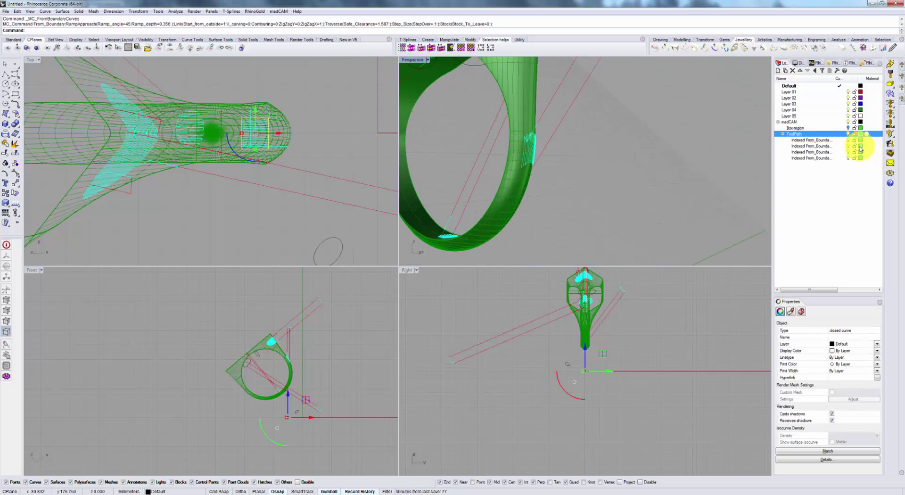
Hide the first two indexed From_Boundary toolpath layers and deselect the rectangle, leaving only the circle and rectangle toolpaths shown.
{"action": "left_click", "coordinate": [848, 134]}
{"action": "left_click", "coordinate": [848, 140]}
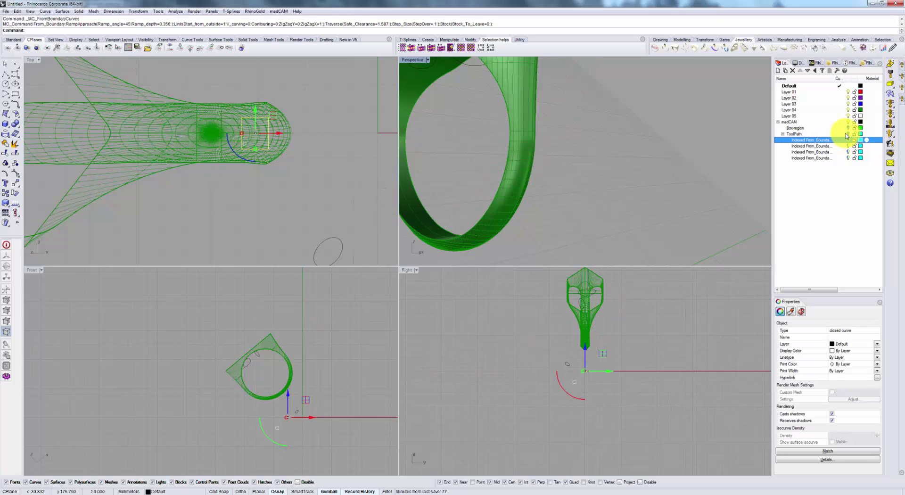
{"action": "left_click", "coordinate": [847, 134]}
{"action": "left_click", "coordinate": [848, 145]}
{"action": "scroll", "coordinate": [612, 146], "scroll_direction": "down", "scroll_amount": 5}
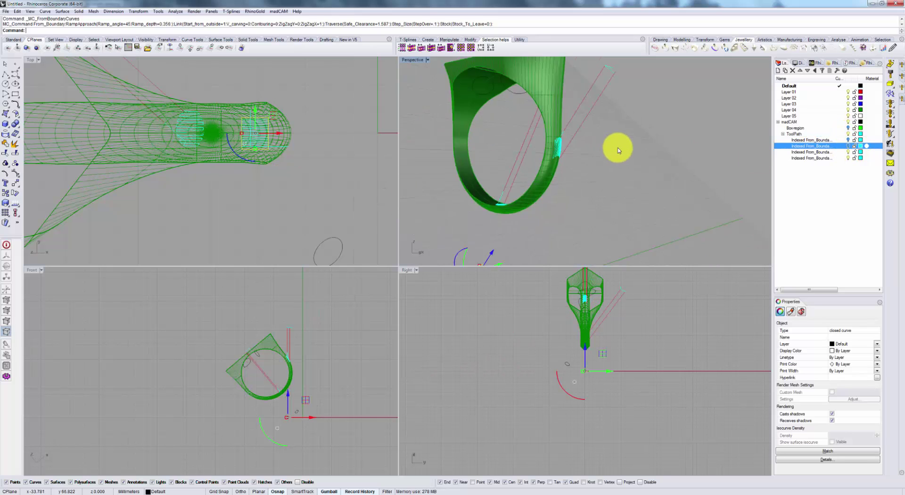
{"action": "right_click_drag", "start_coordinate": [550, 186], "coordinate": [554, 183]}
{"action": "left_click", "coordinate": [645, 170]}
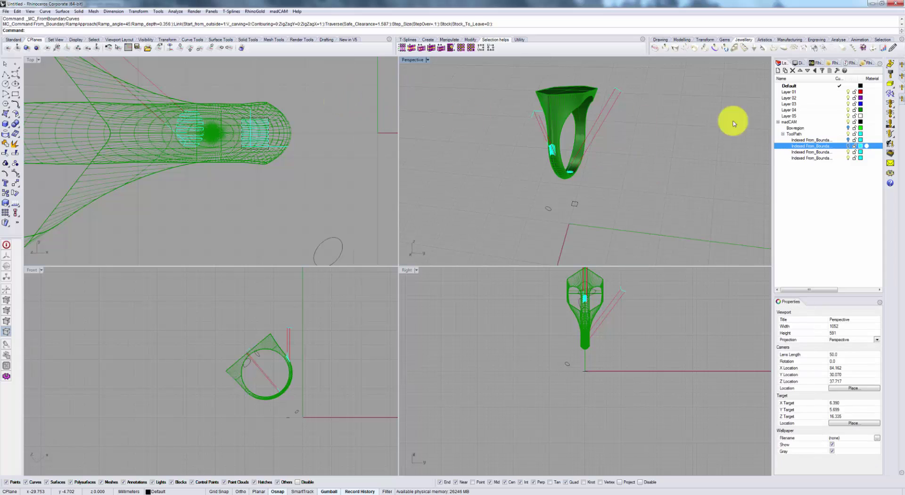
Run the Cut Simulator on the two shown toolpaths and examine the tool's orientation on the ring from several angles.
{"action": "left_click", "coordinate": [890, 153]}
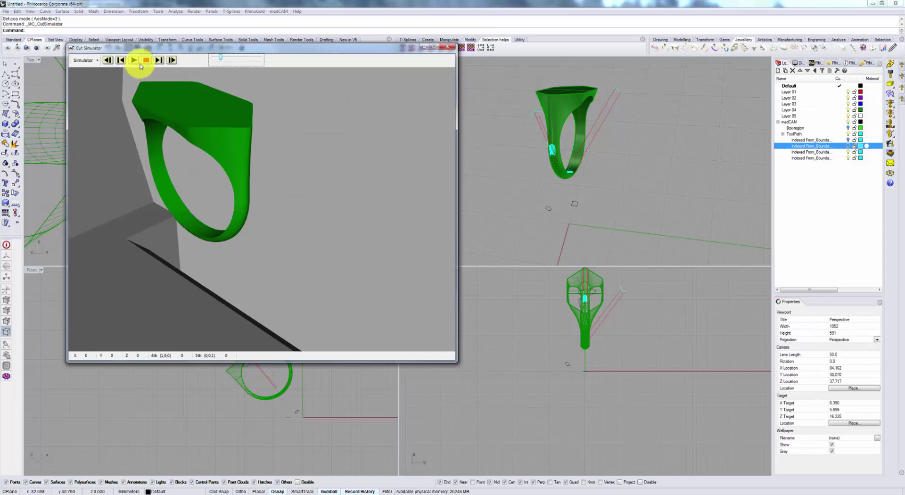
{"action": "left_click", "coordinate": [134, 60]}
{"action": "left_click_drag", "start_coordinate": [210, 121], "coordinate": [268, 234]}
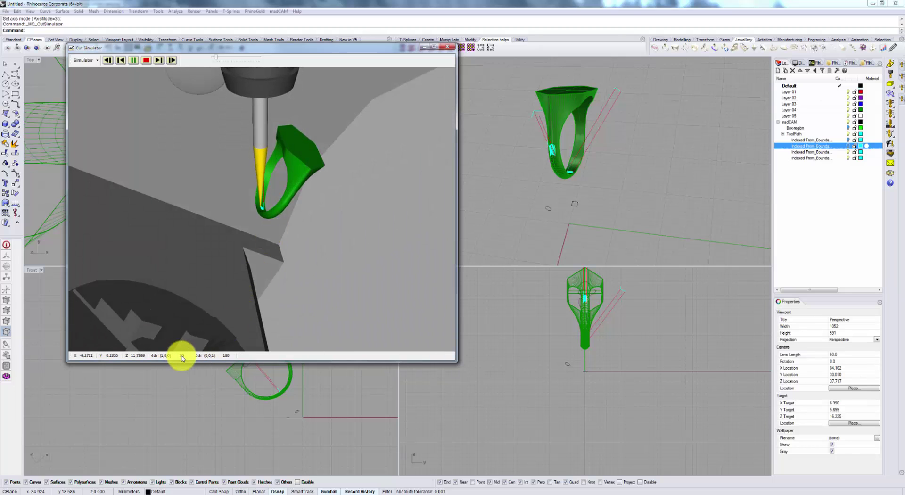
{"action": "scroll", "coordinate": [183, 357], "scroll_direction": "up", "scroll_amount": 3}
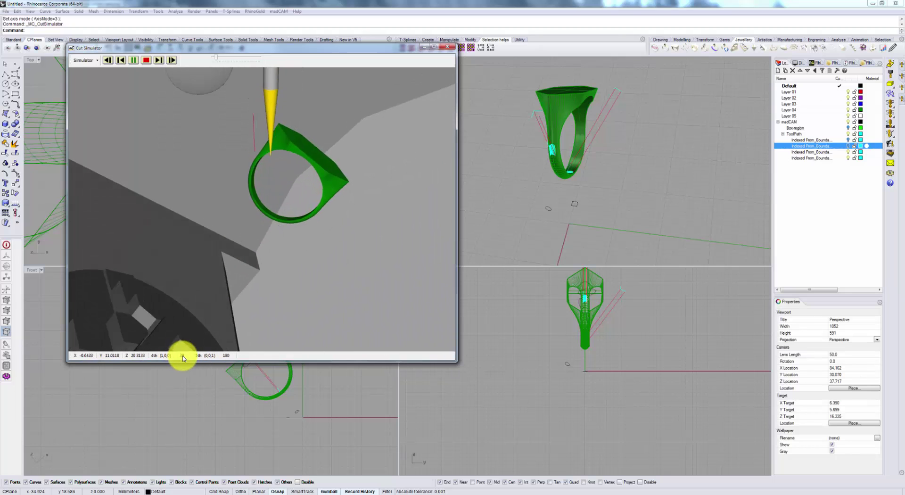
{"action": "mouse_move", "coordinate": [261, 229]}
{"action": "left_mouse_down"}
{"action": "mouse_move", "coordinate": [277, 226]}
{"action": "mouse_move", "coordinate": [264, 214]}
{"action": "left_mouse_up"}
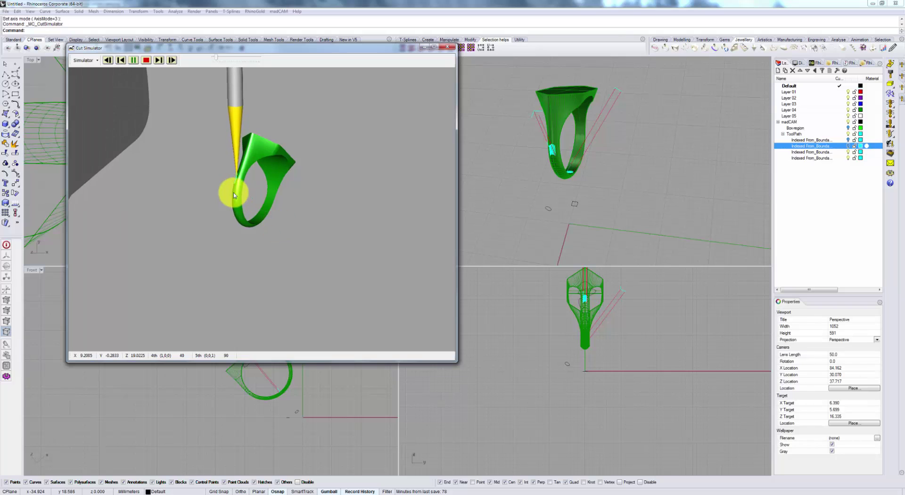